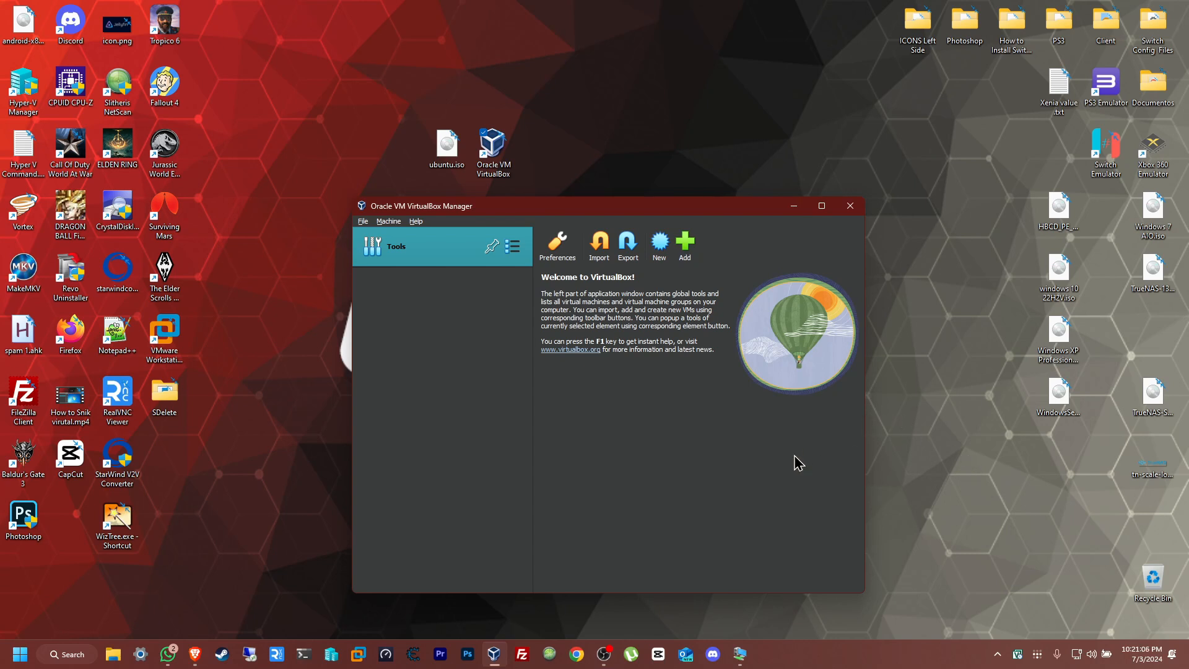
- Switch to Brave and review the VirtualBox downloads page and the Ubuntu 24.04 LTS download page with its system requirements
left_click(195, 654)
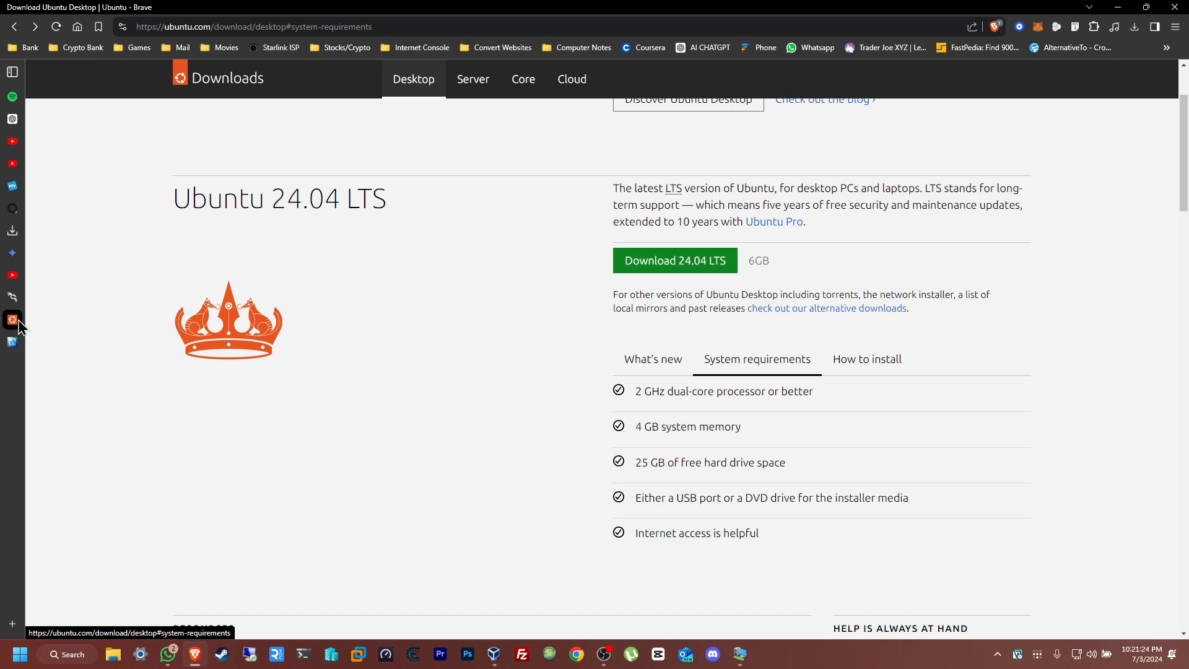
left_click(12, 347)
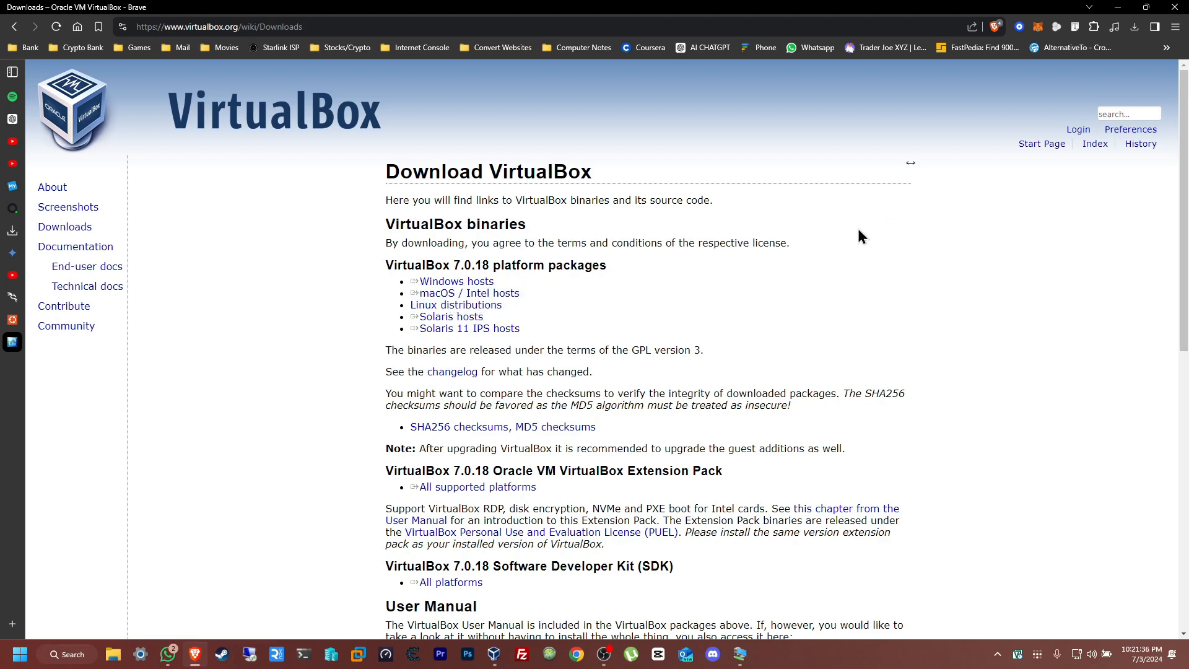
left_click(37, 319)
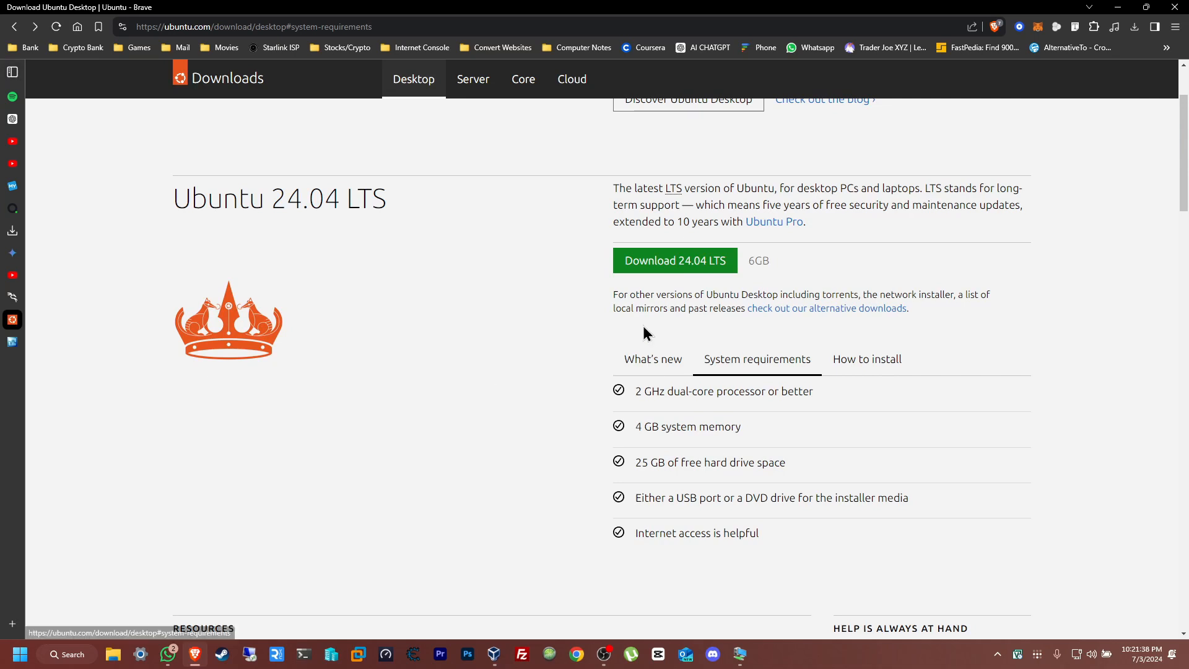
left_click(1118, 7)
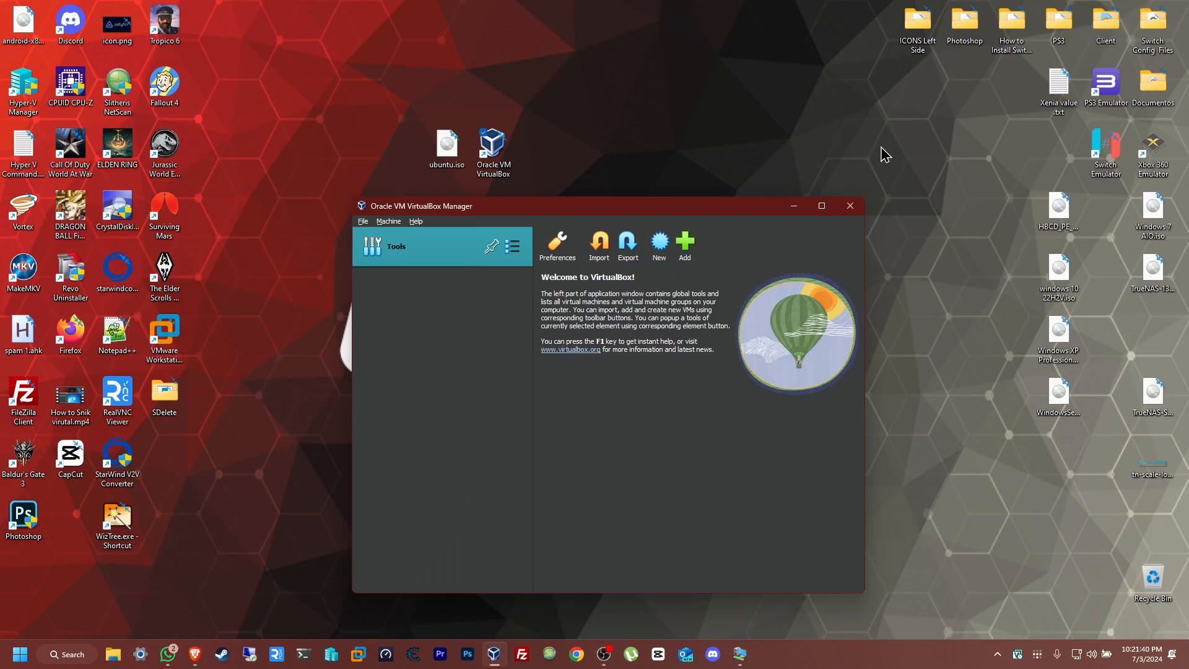
- Start creating a new virtual machine in VirtualBox and name it Ubuntu00
mouse_move(728, 211)
left_mouse_down()
mouse_move(692, 226)
mouse_move(710, 226)
left_mouse_up()
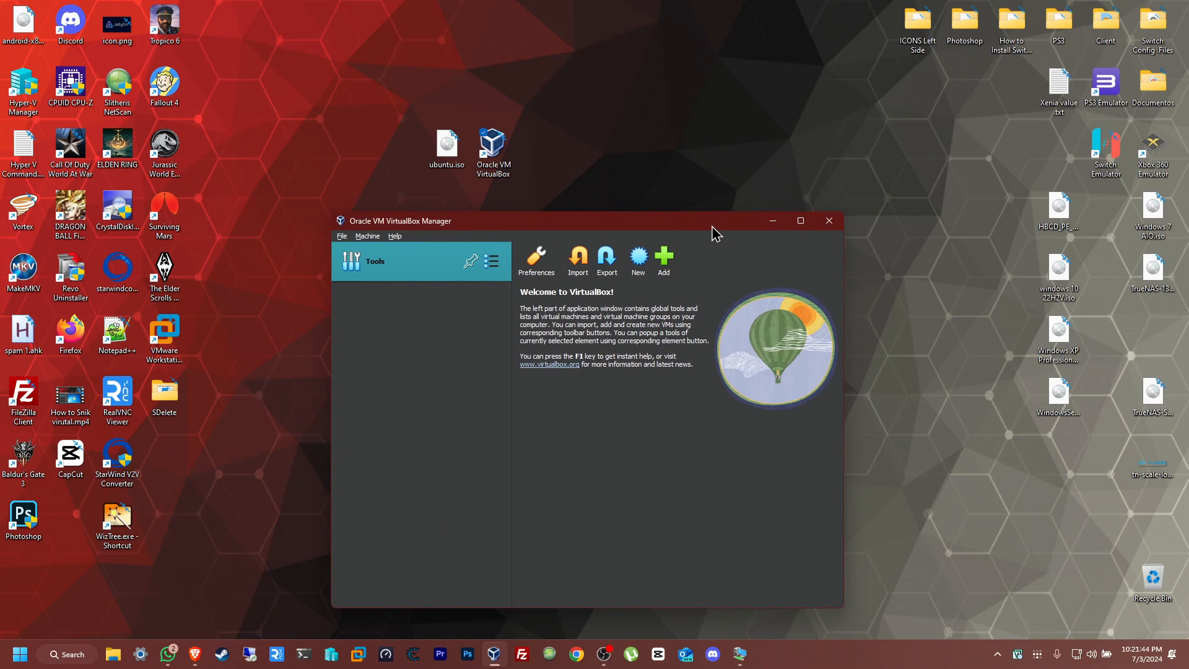
mouse_move(713, 227)
left_mouse_down()
mouse_move(729, 227)
mouse_move(714, 233)
left_mouse_up()
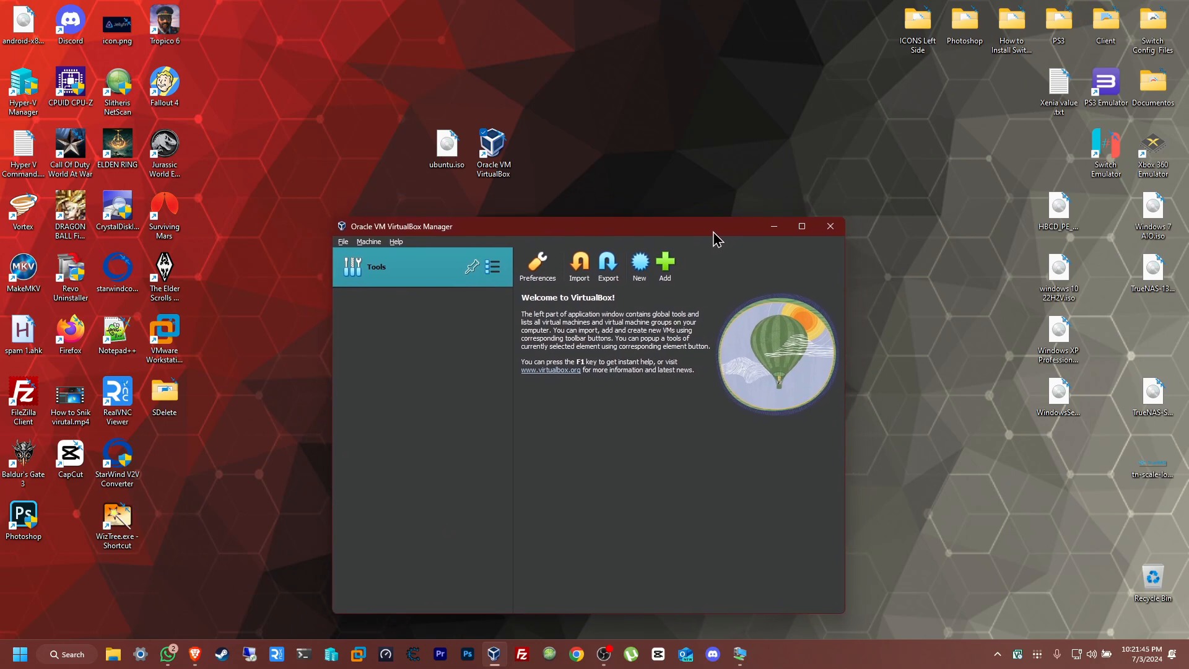
left_click(641, 272)
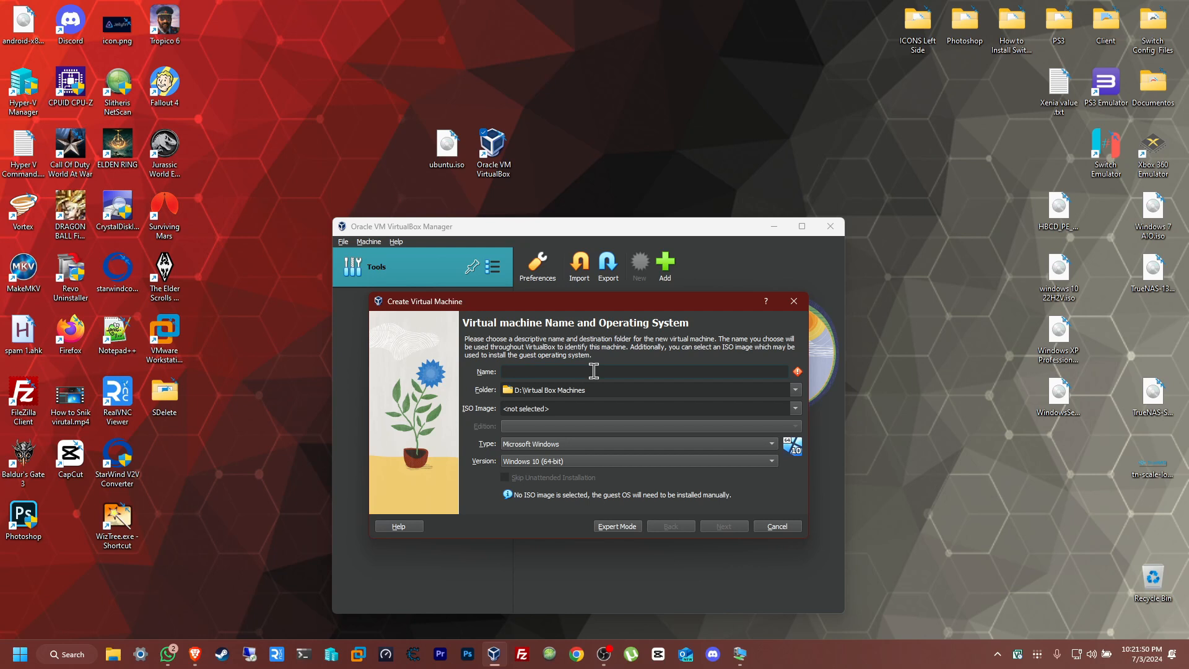
type("Ubuntu00")
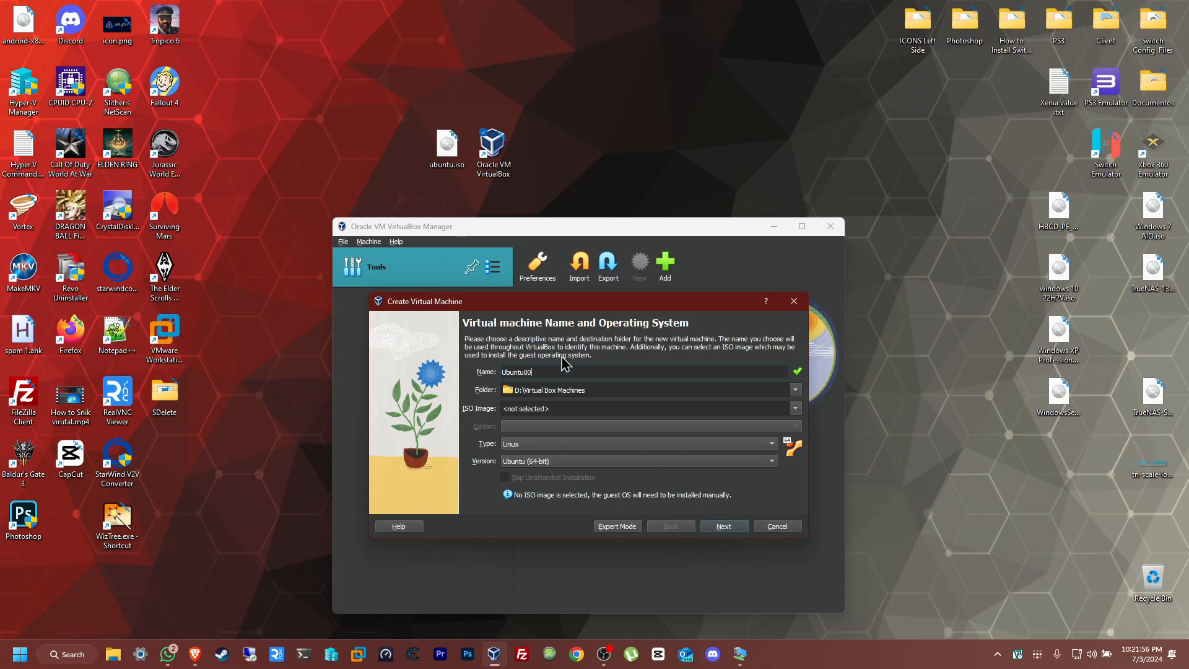
- Choose ubuntu.iso from the Desktop folder as the machine's ISO image and continue to the unattended install setup
left_click(797, 409)
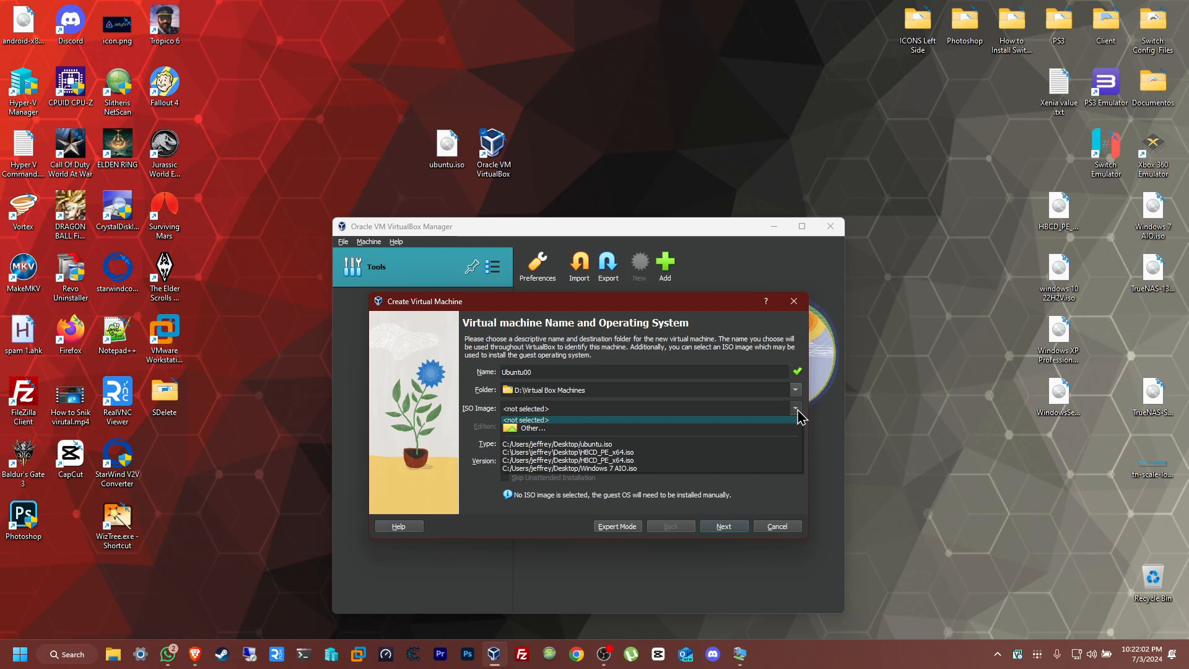
left_click(515, 430)
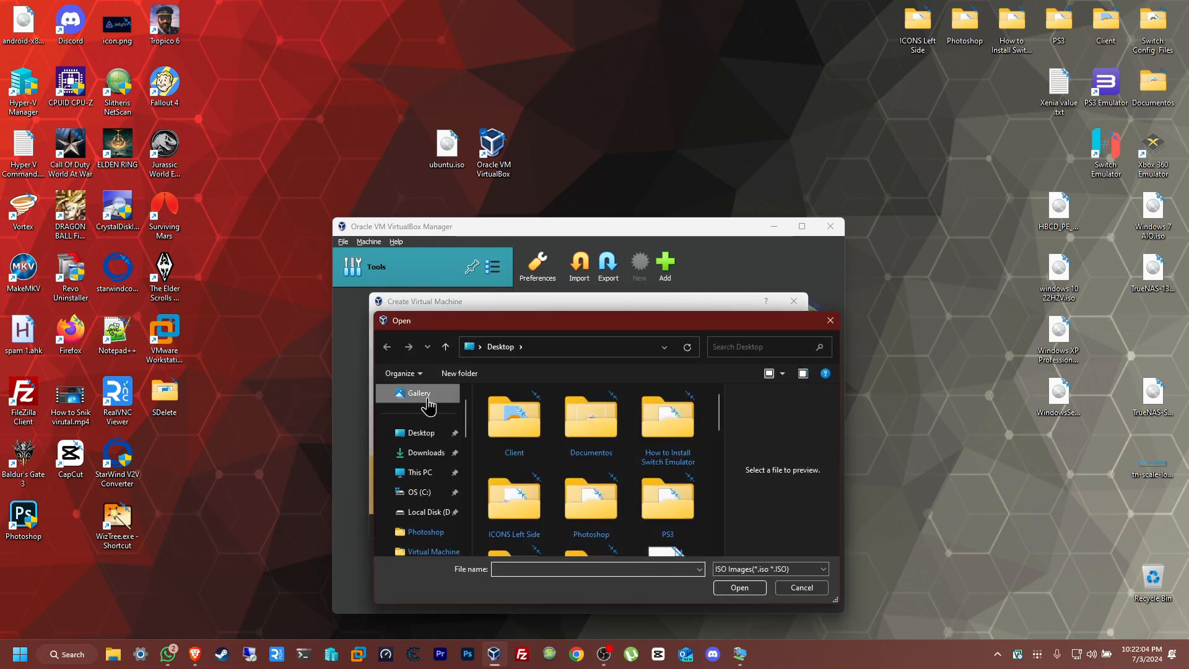
left_click(419, 437)
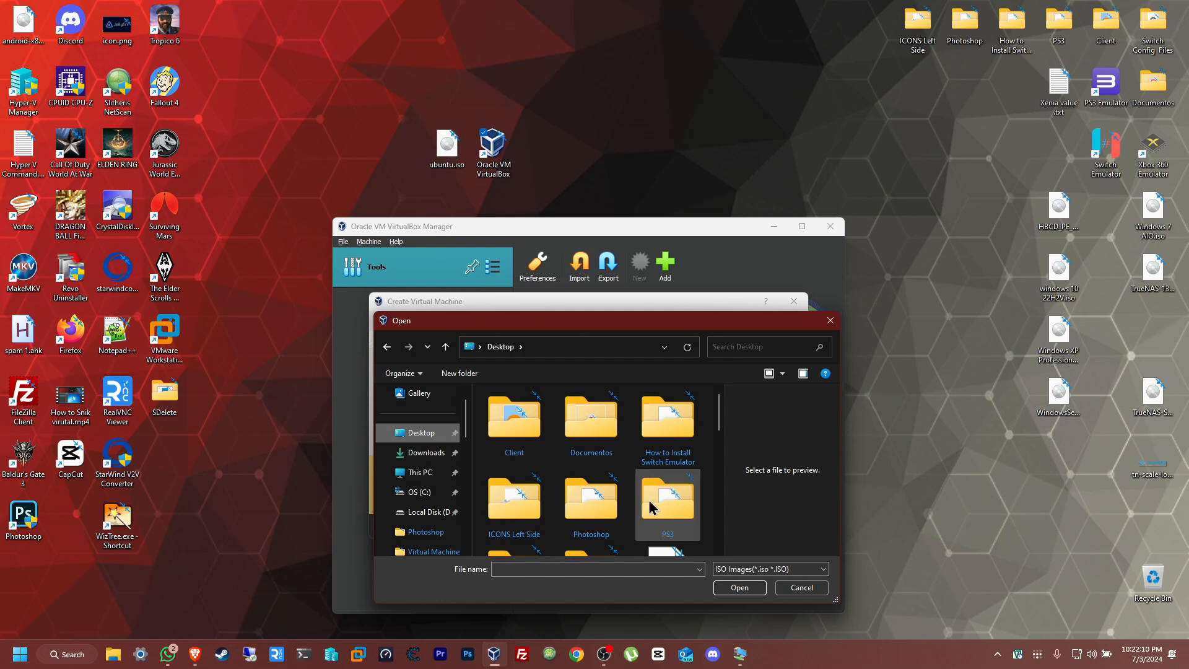
scroll(674, 488, "down", 3)
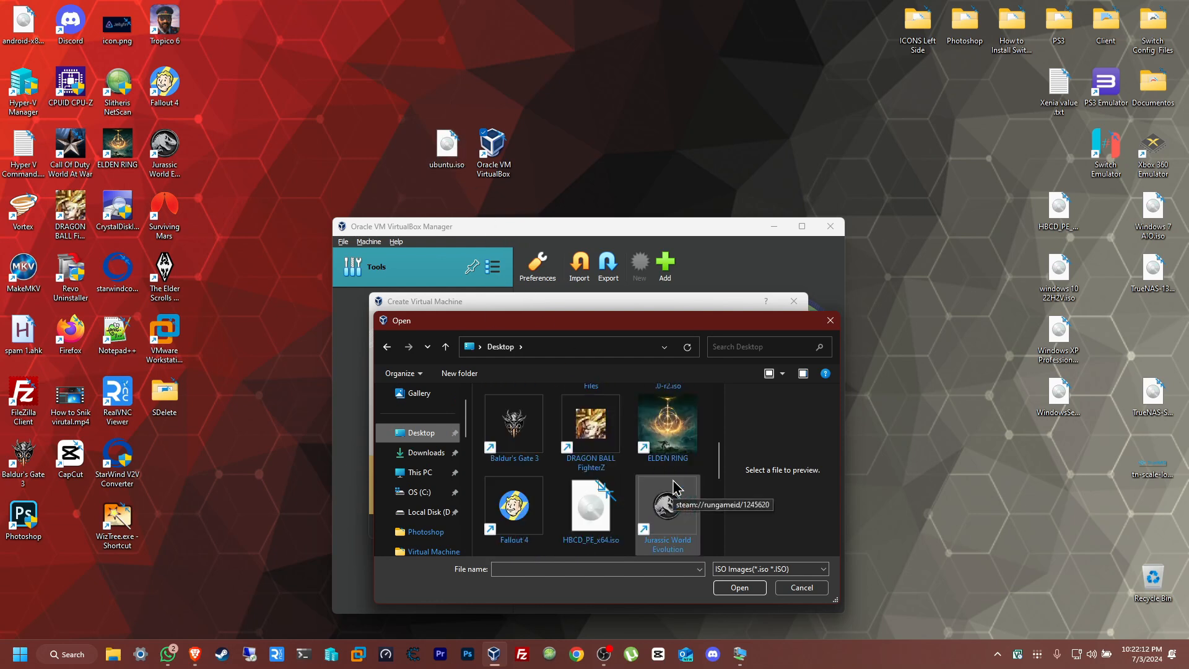
scroll(674, 488, "down", 3)
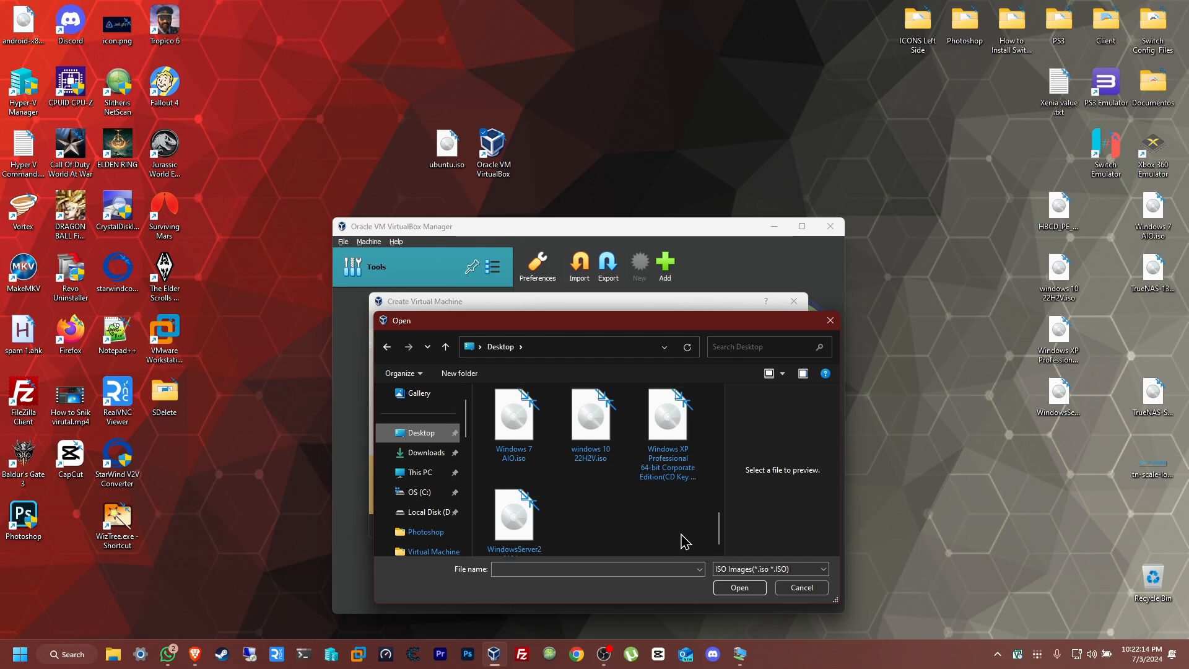
scroll(684, 540, "up", 1)
left_click(679, 426)
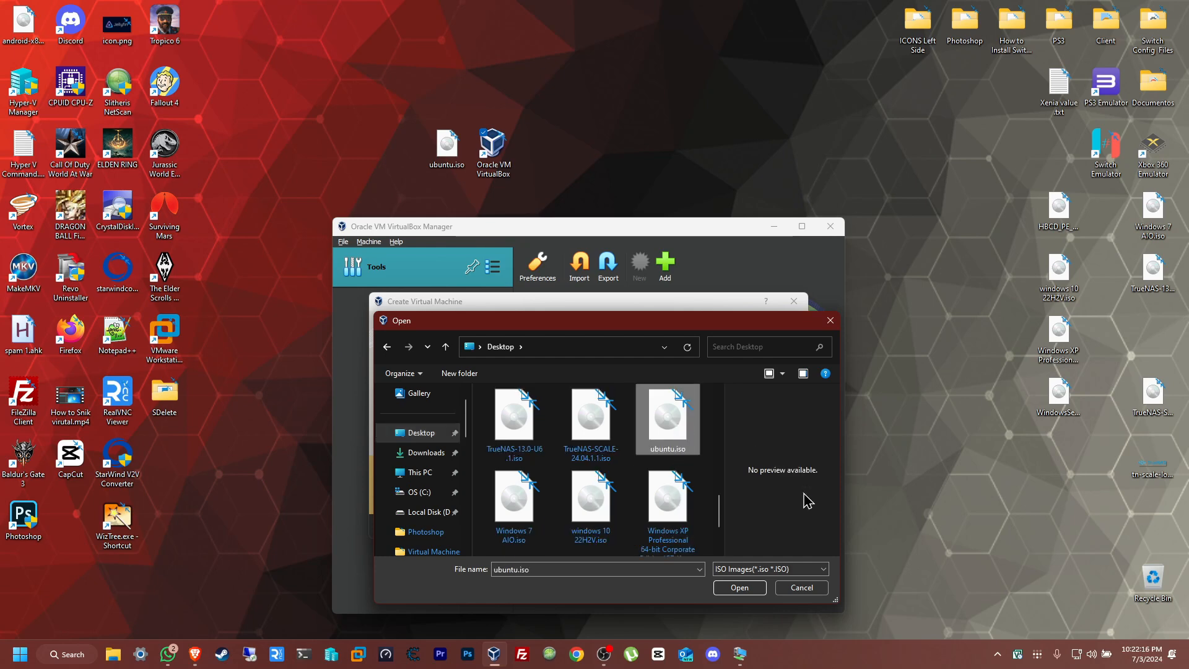
left_click(742, 588)
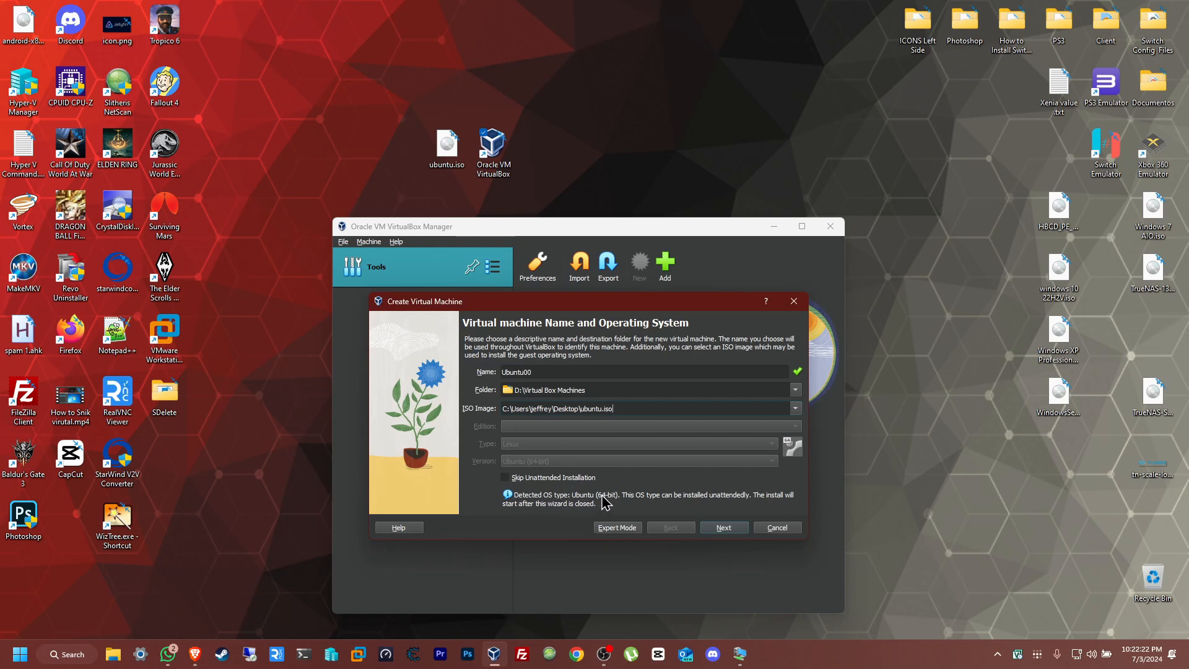
left_click(723, 528)
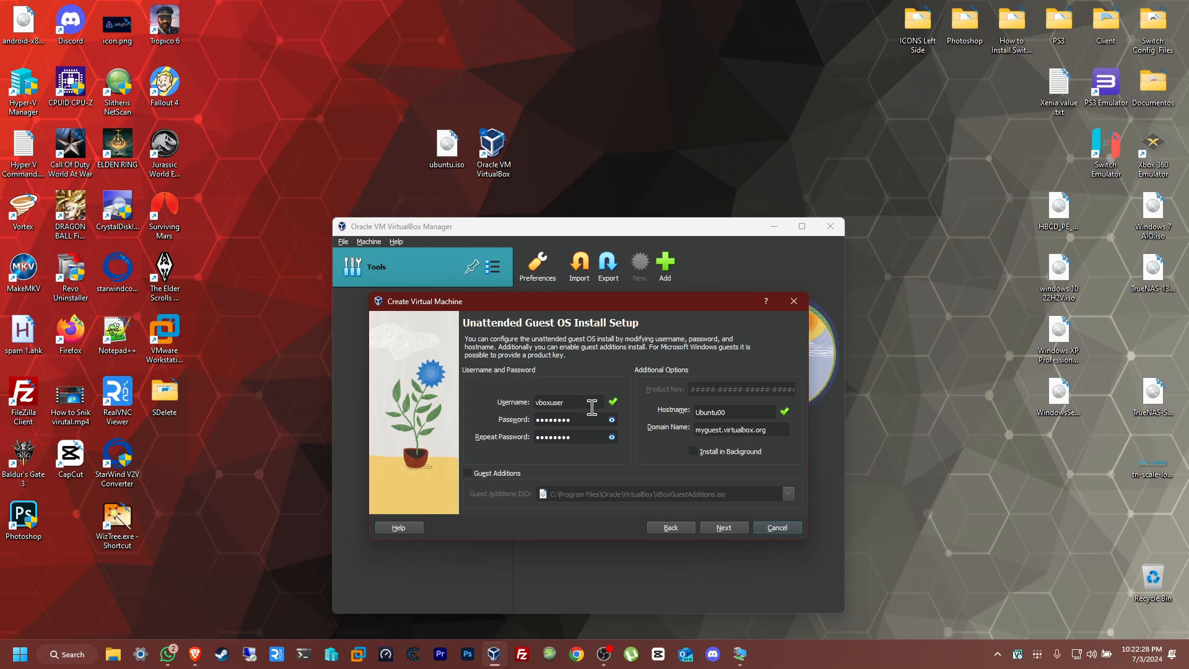
- Replace the default guest credentials with the owner's username and account password, repeat the password, and continue to the hardware settings
left_click(612, 437)
left_click(612, 419)
left_click_drag(572, 402, 486, 403)
key("Tab")
key("Tab")
left_click(723, 528)
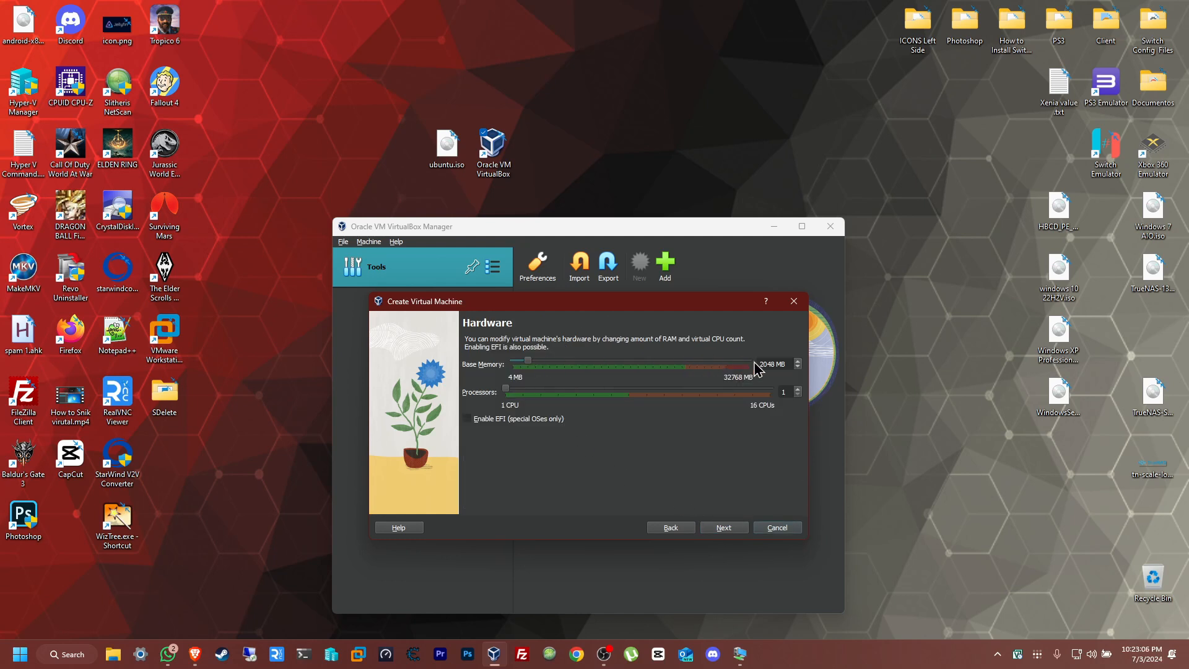
- Give the virtual machine 4 processors and 6384 MB of base memory, and continue to the hard disk settings
left_click(799, 391)
left_click_drag(531, 367, 562, 367)
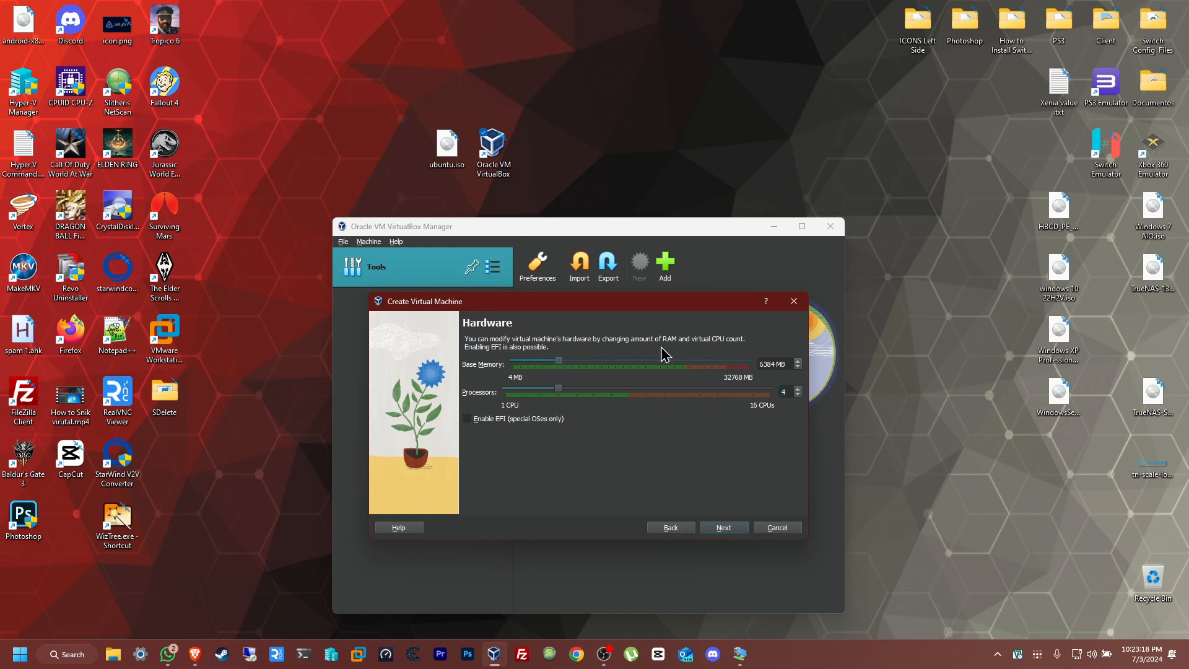
left_click(725, 530)
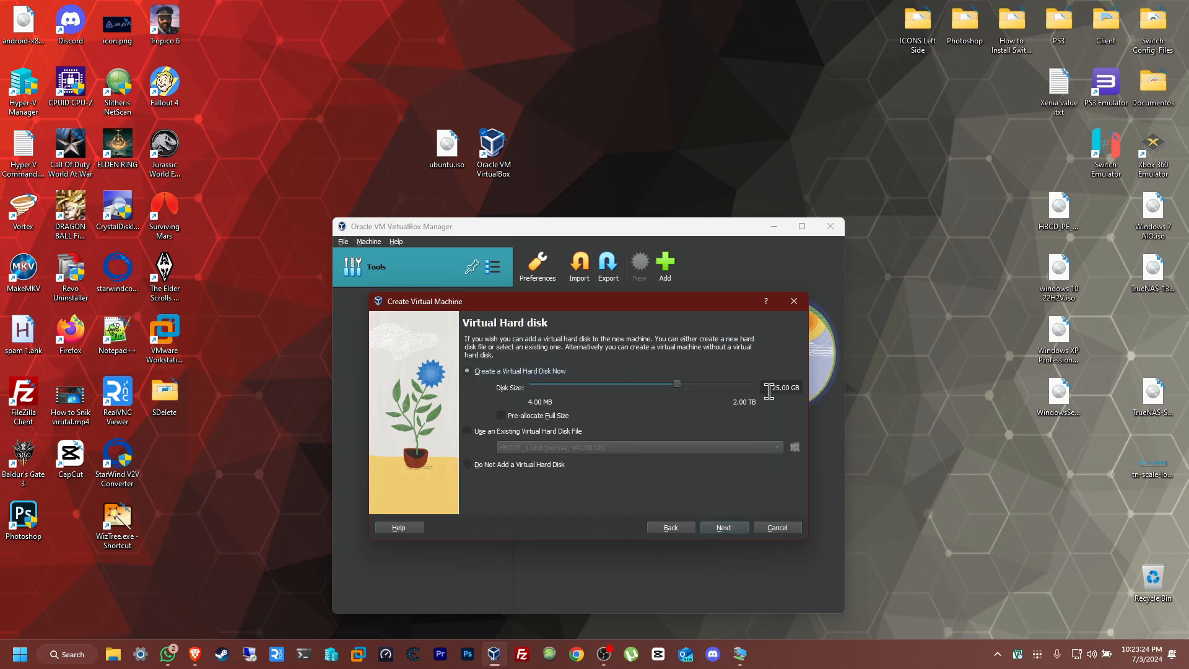
- Set the new virtual hard disk's size to 45 GB and continue to the summary
left_click_drag(769, 391, 783, 392)
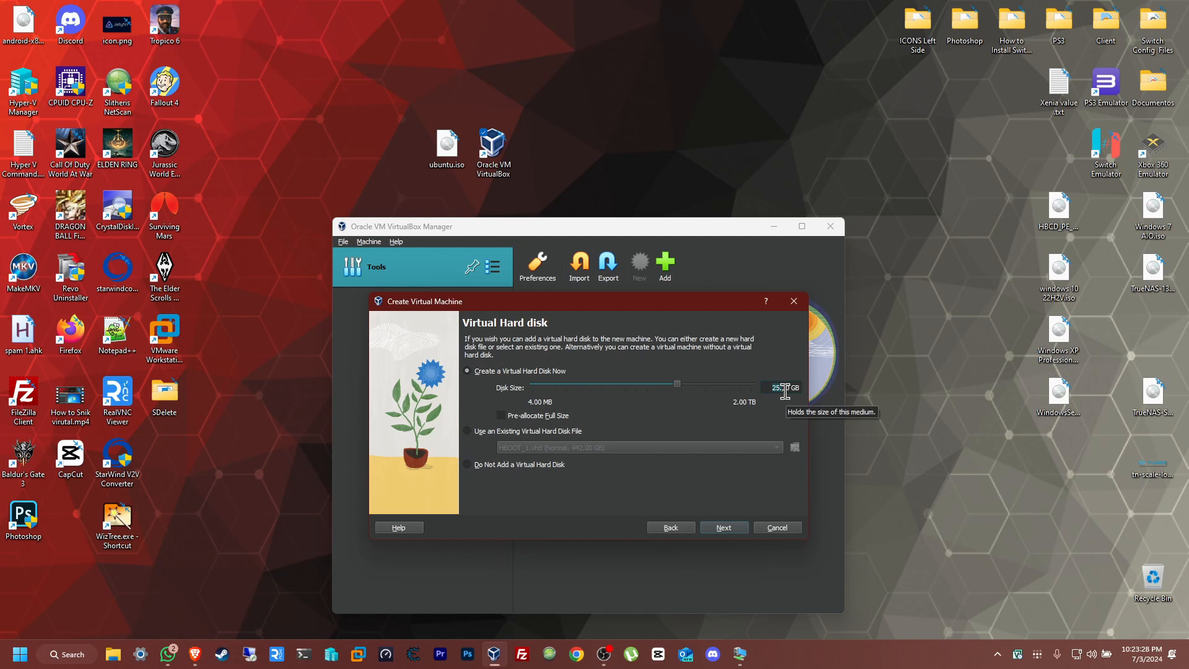
type("45")
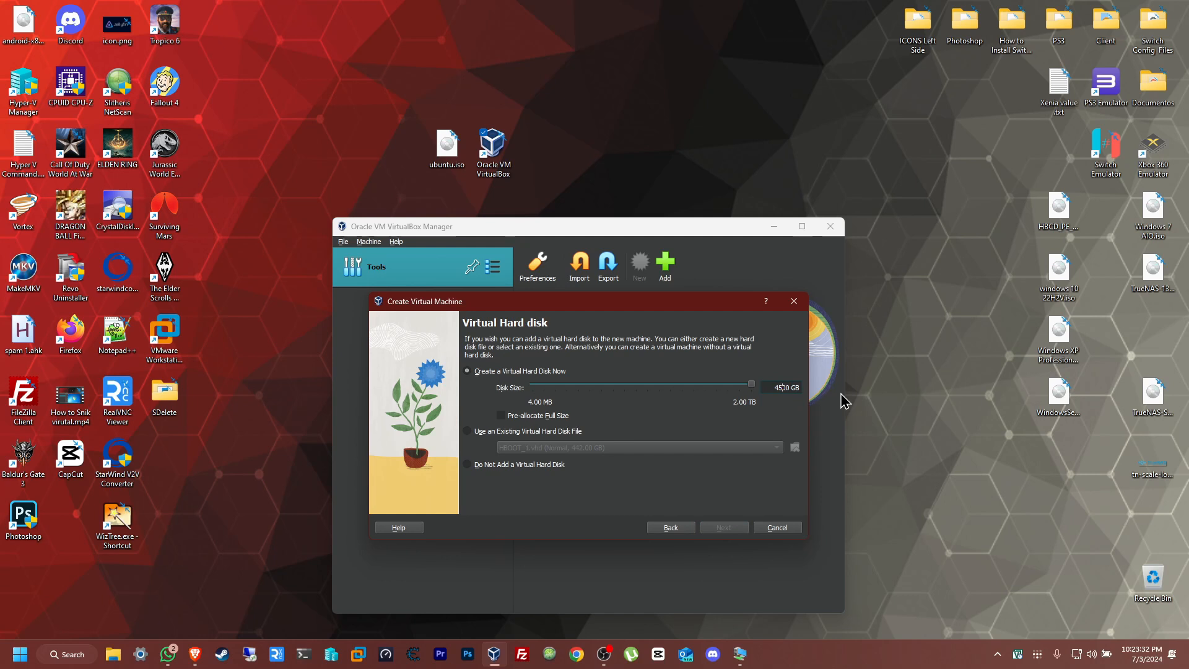
key("BackSpace")
left_click(724, 528)
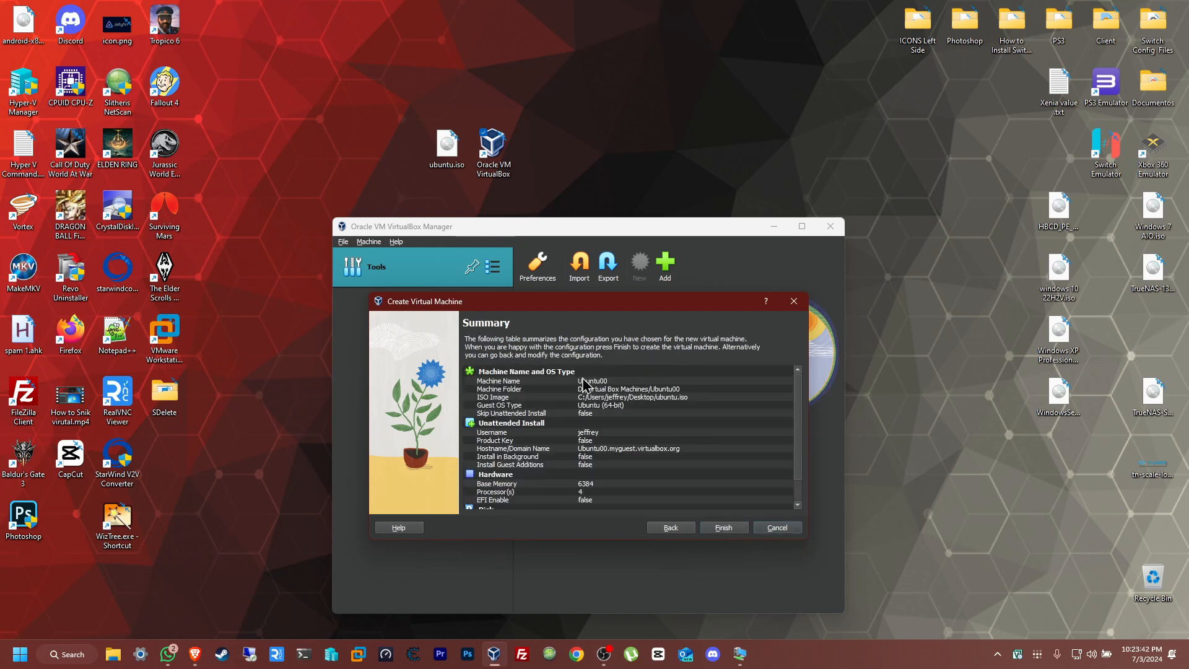
- Review the configuration summary through to the disk section and finish creating the virtual machine
scroll(562, 444, "down", 2)
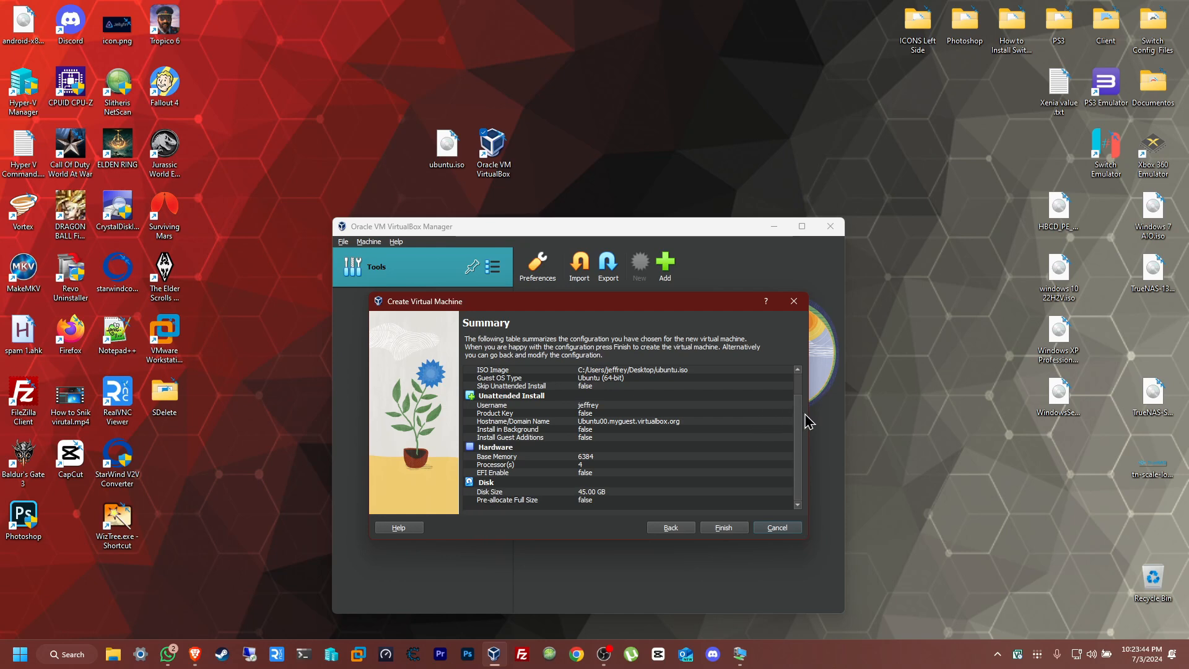
left_click_drag(798, 408, 802, 438)
left_click(734, 535)
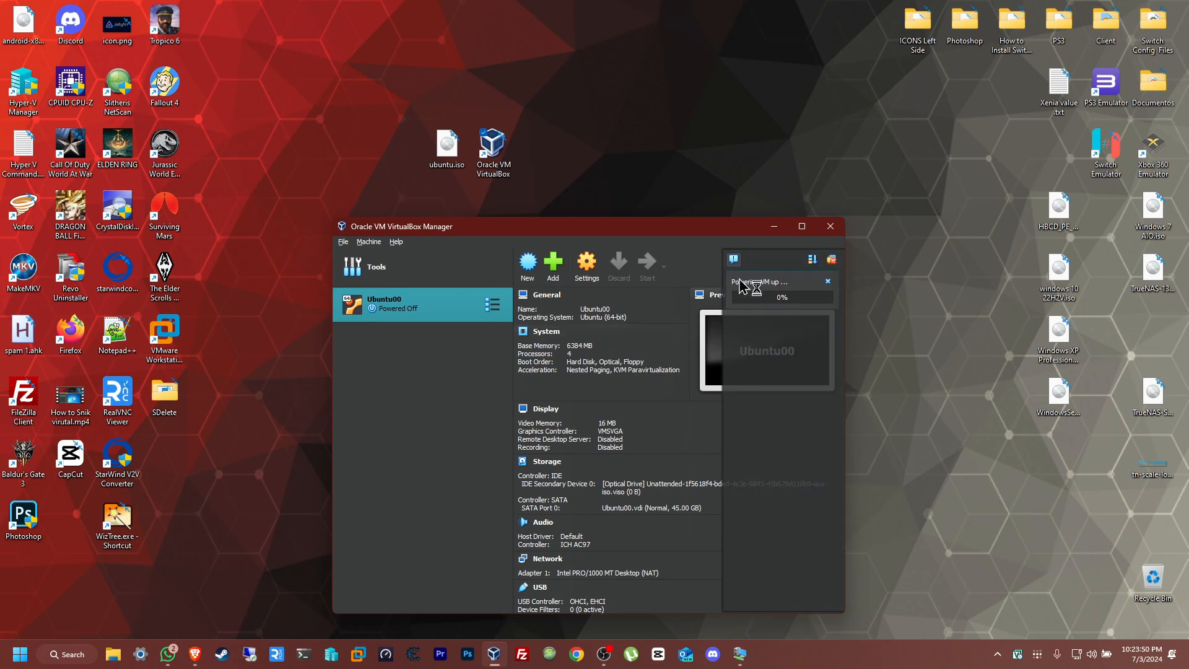
- Maximize the VirtualBox Manager, bring up the running Ubuntu00 machine's window, and allow it to capture the mouse and keyboard
left_click(802, 226)
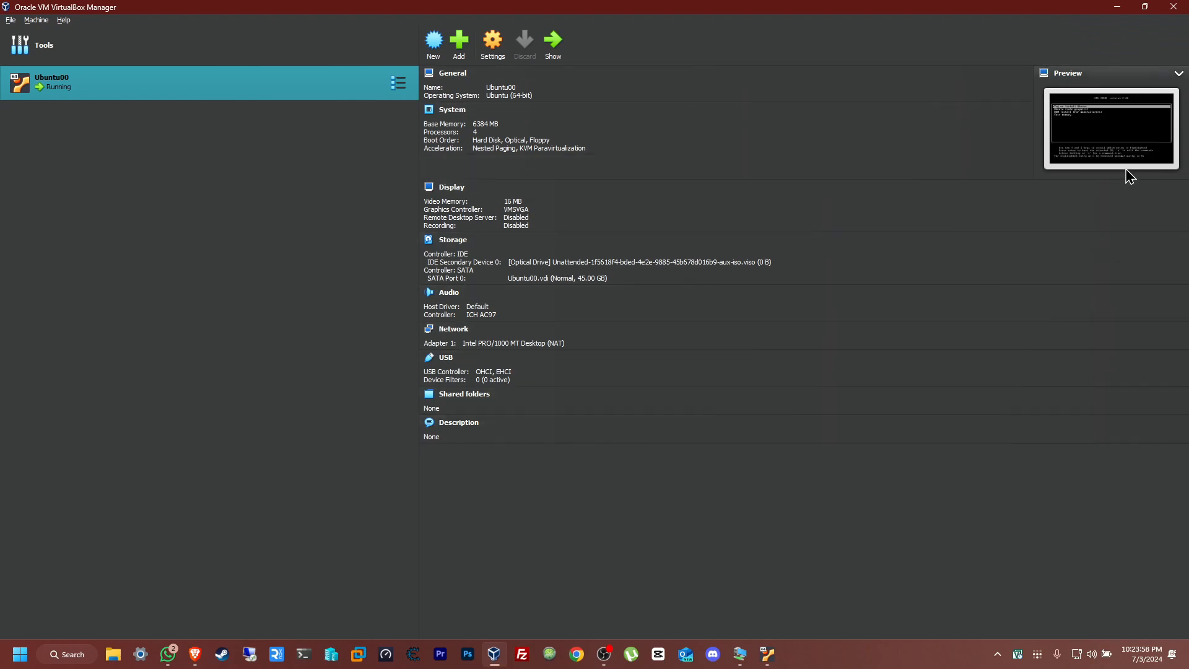
left_click(767, 654)
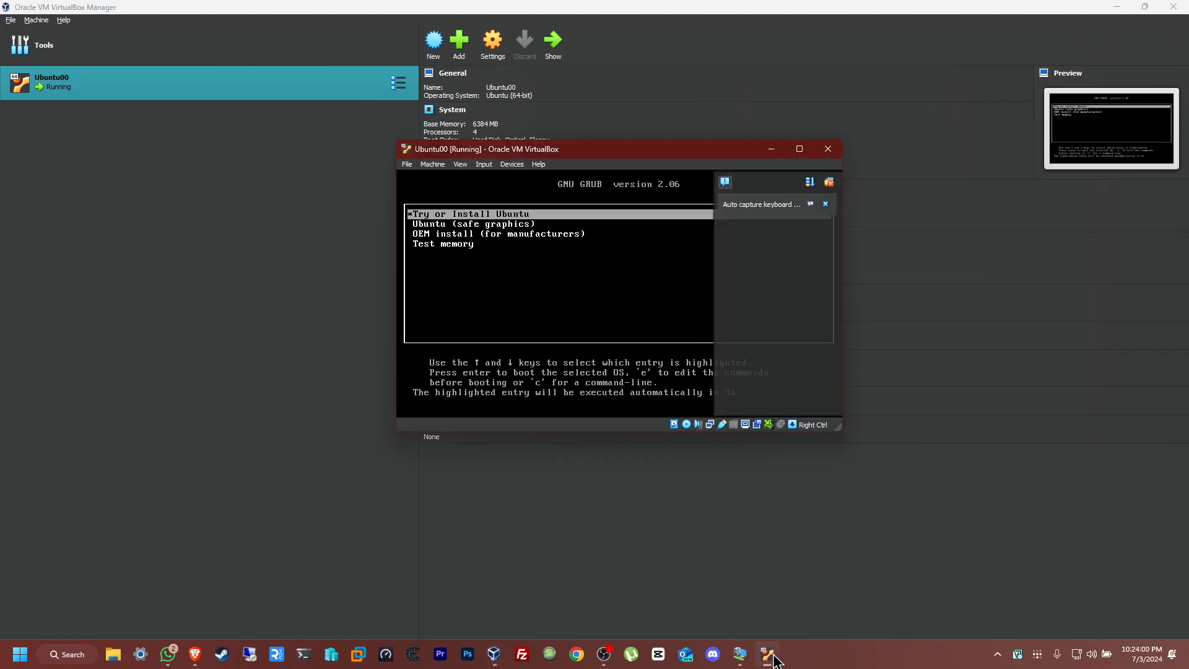
left_click(566, 316)
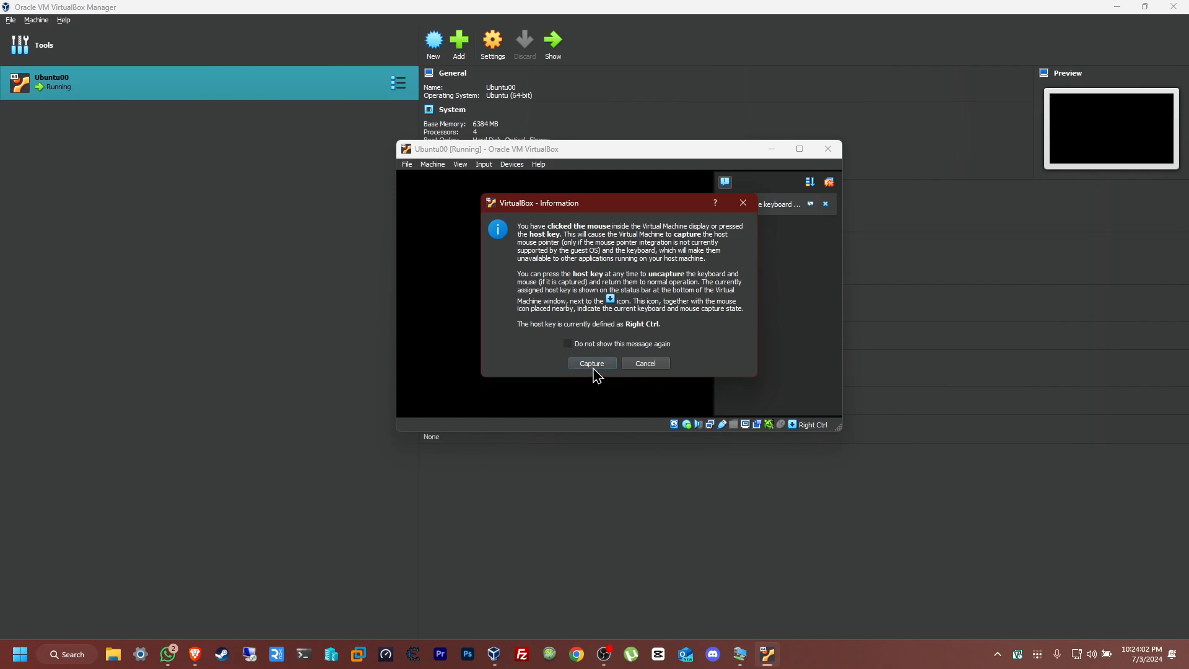
left_click(594, 366)
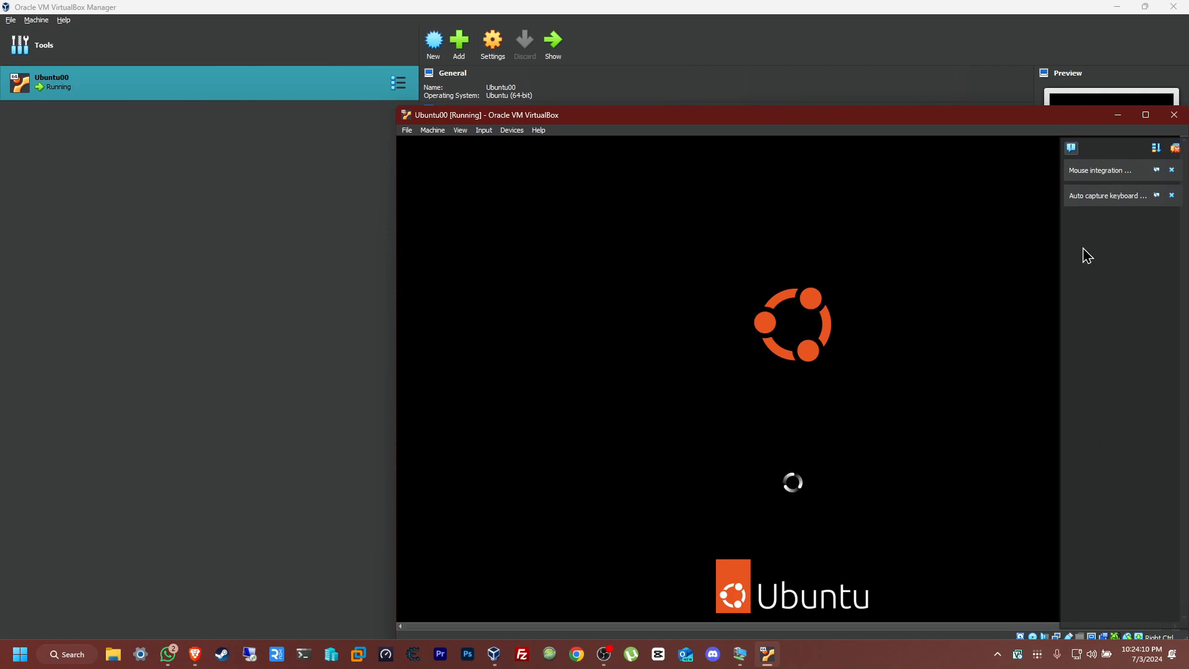
- Reposition the Ubuntu00 machine window so it is fully visible, and dismiss its mouse and keyboard notifications
left_click_drag(919, 121, 758, 97)
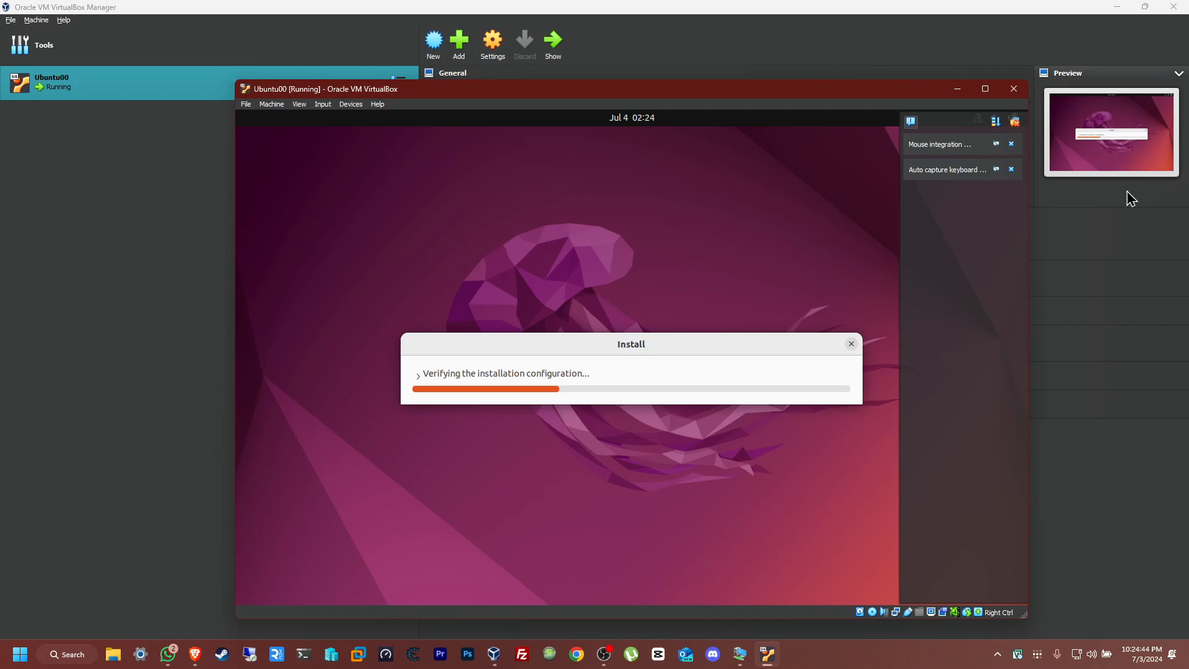
left_click(1015, 123)
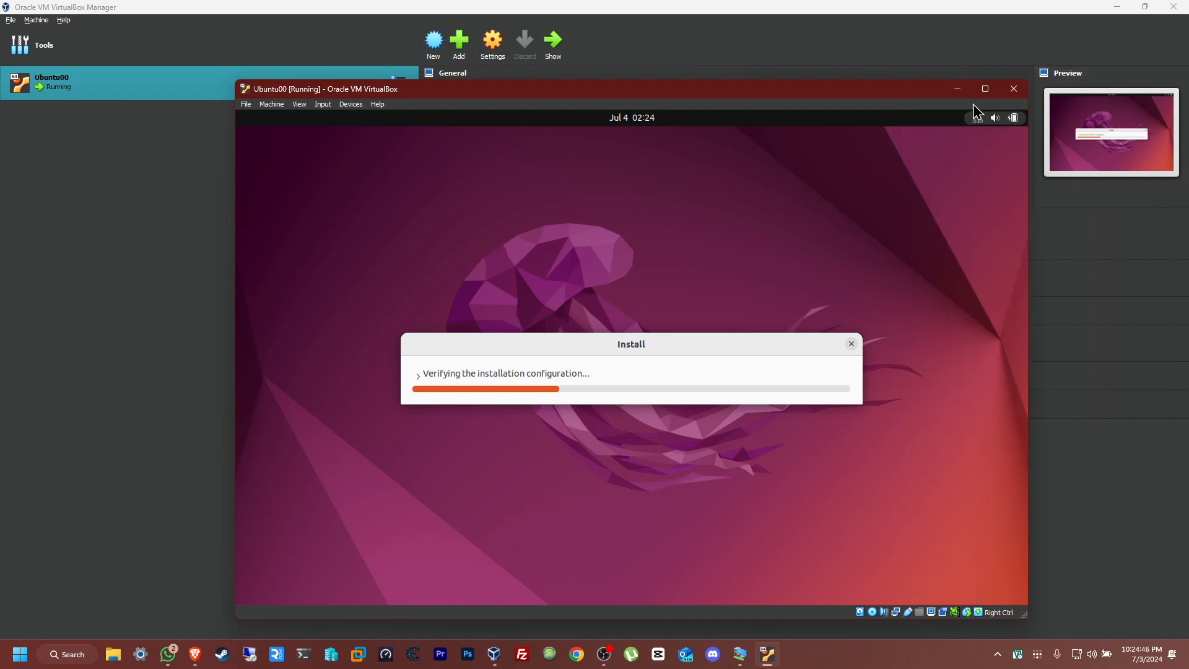
left_click_drag(868, 94, 841, 95)
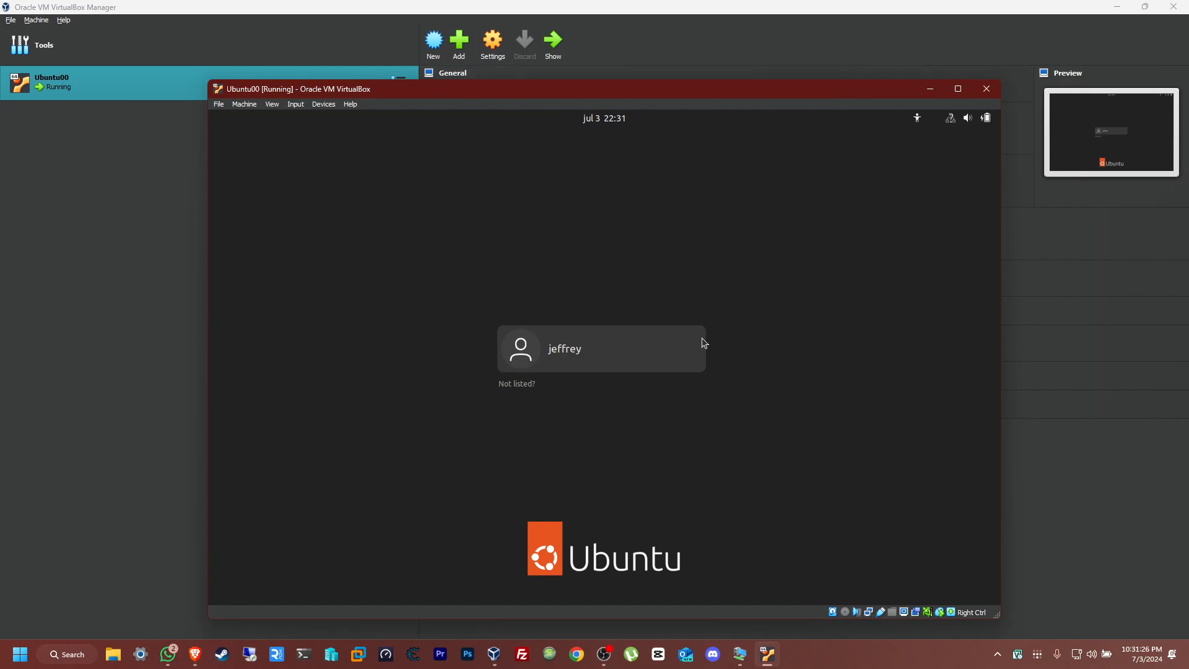
- Select the listed user account on the Ubuntu login screen and log in with the account password
left_click(627, 350)
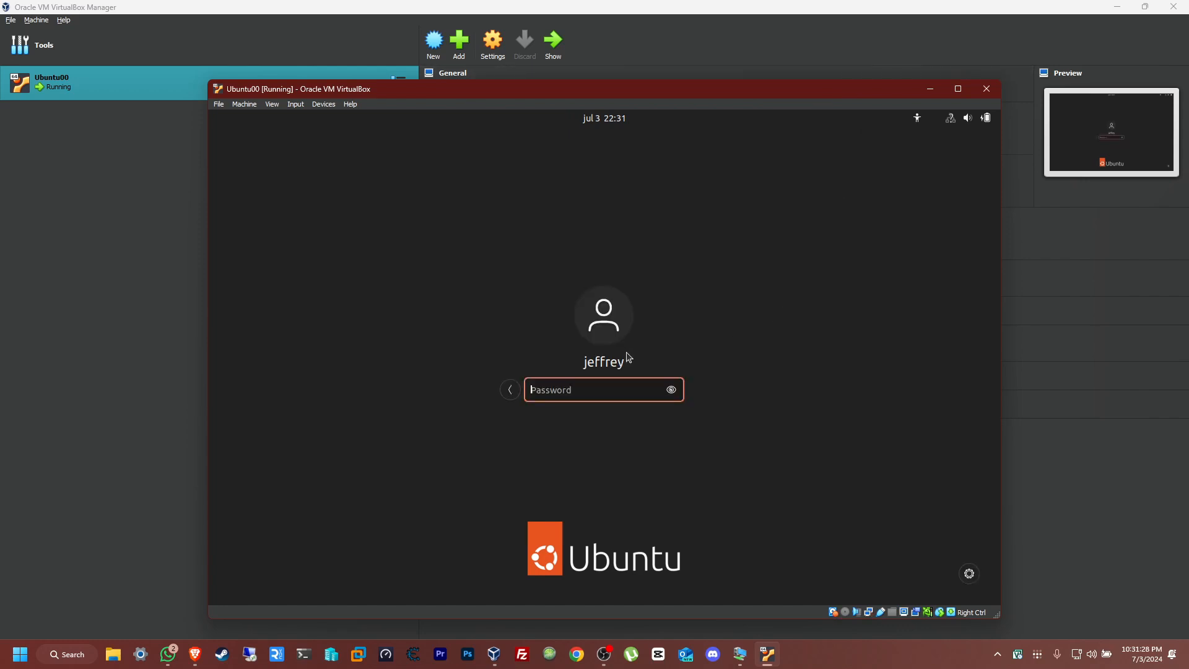
type("•")
key("BackSpace")
type("•••••••")
key("Return")
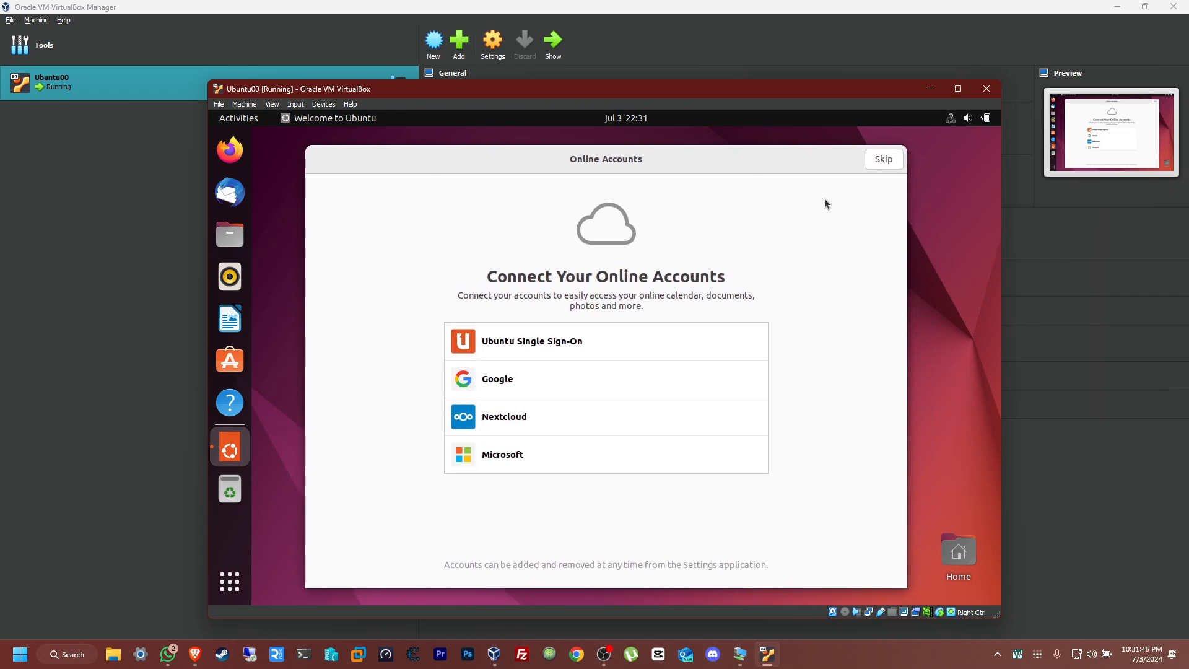
- Complete the Welcome to Ubuntu setup, skipping online accounts, agreeing to send system info to Canonical, and leaving Location Services off
left_click(888, 165)
left_click(888, 164)
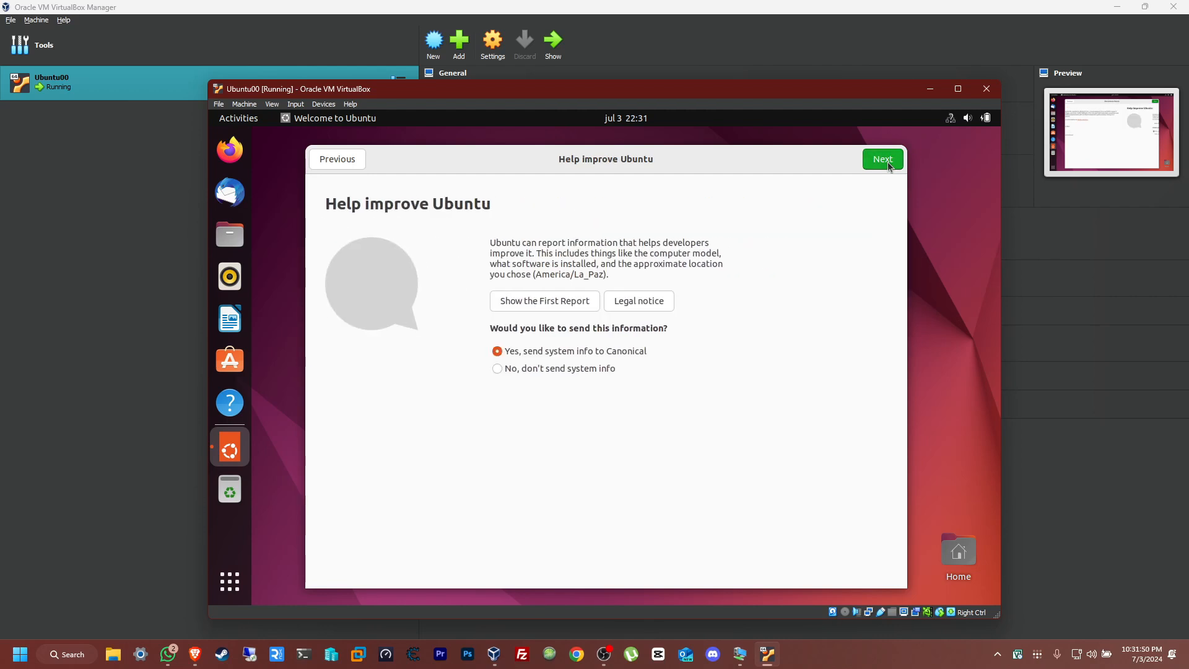
left_click(888, 165)
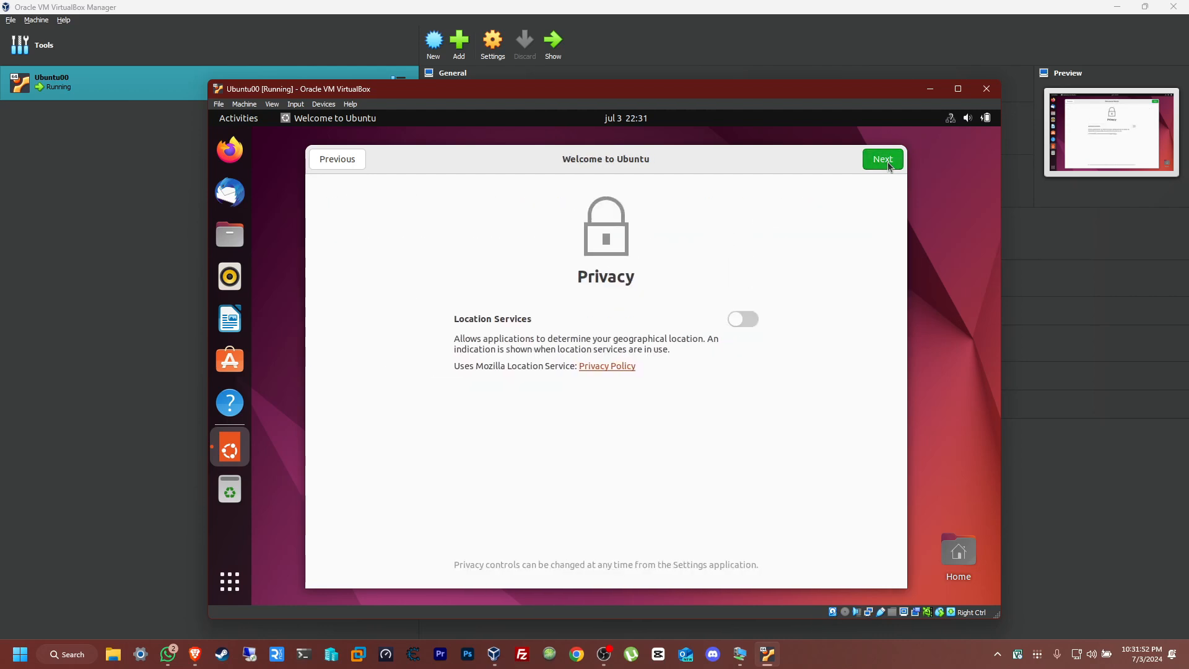
left_click(888, 165)
left_click(887, 163)
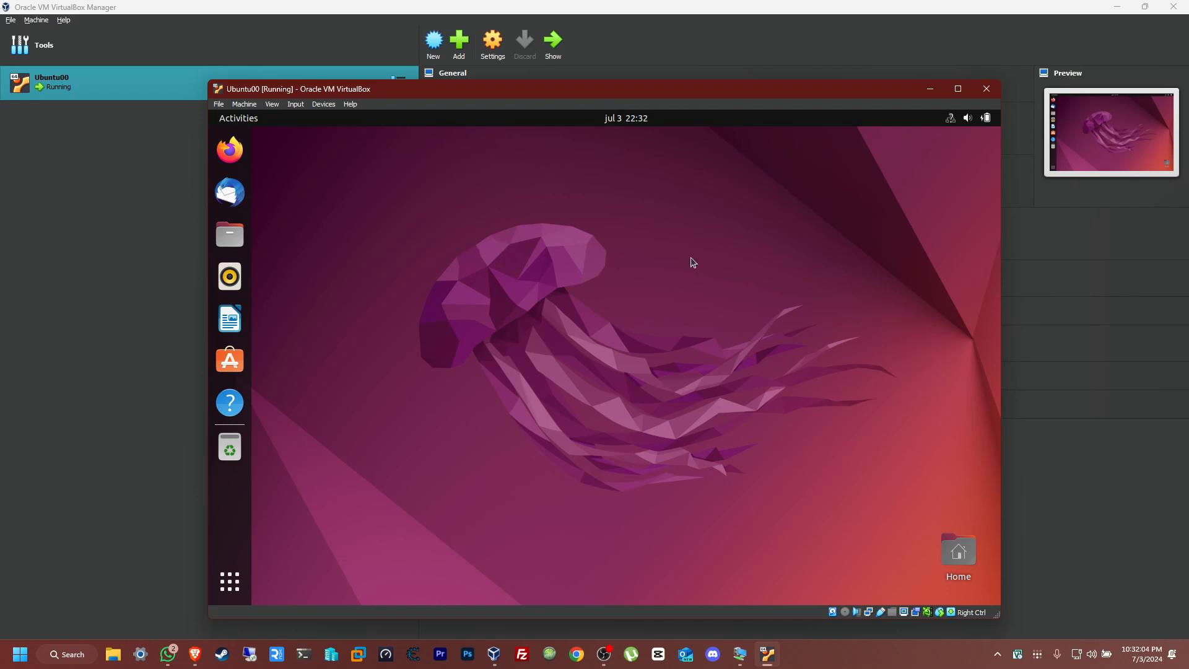
- Open Firefox inside the virtual machine and try to load youtube.com to test the internet connection
left_click(230, 150)
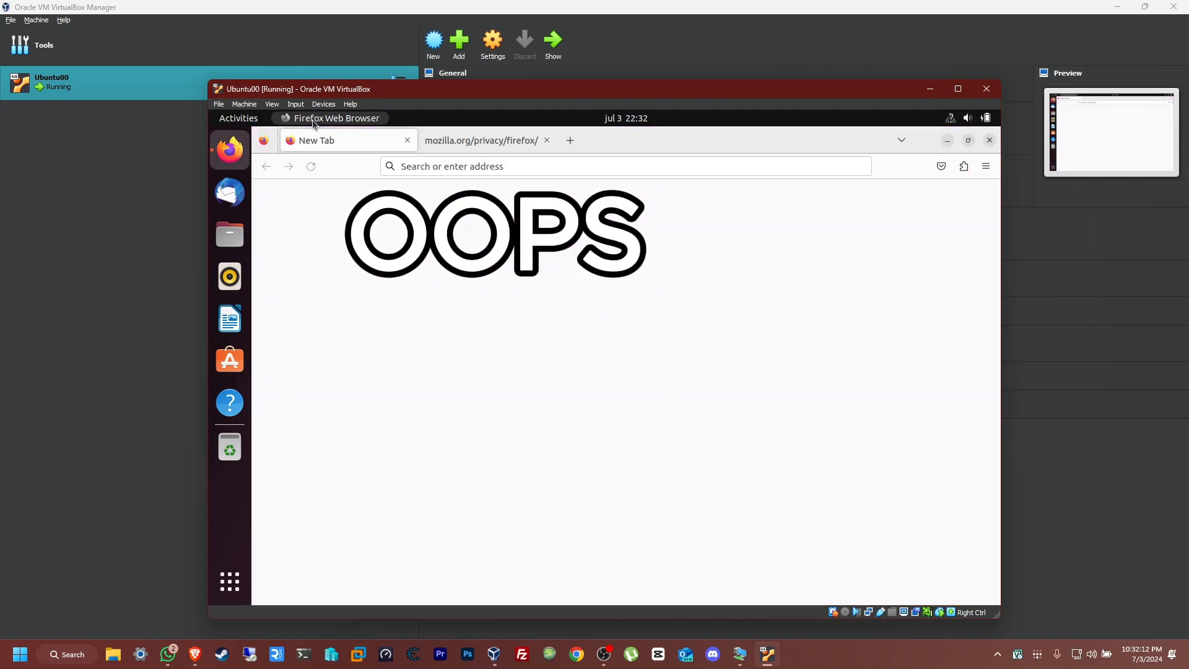
left_click(521, 167)
type("youtu")
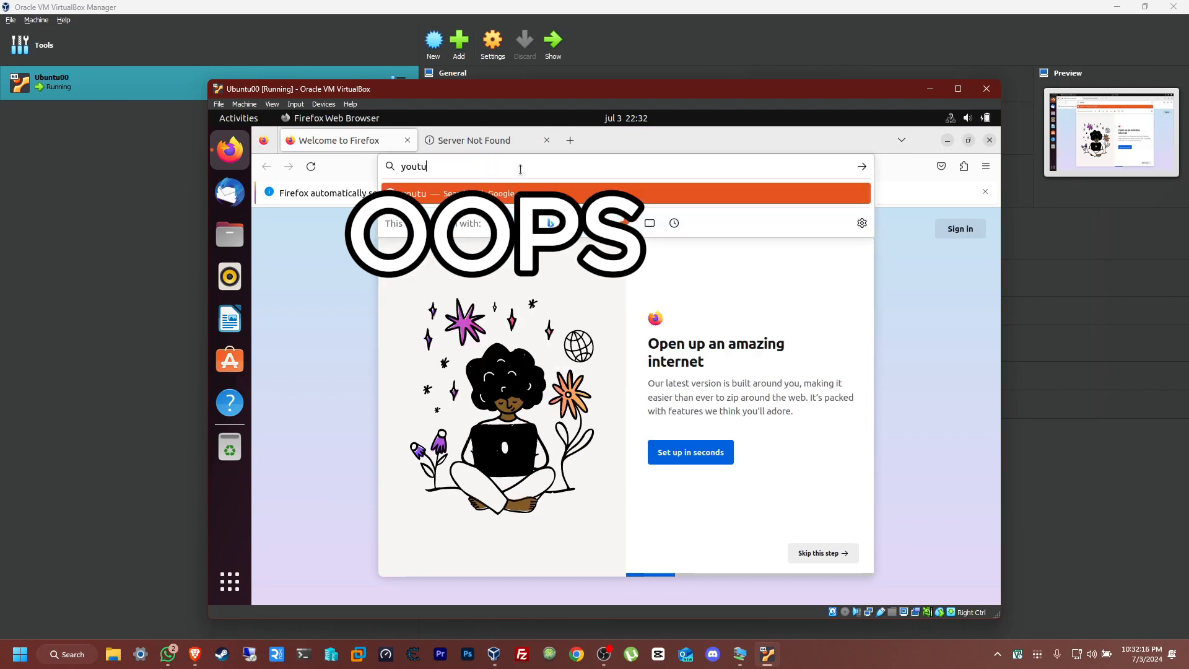
type("be.com")
key("Return")
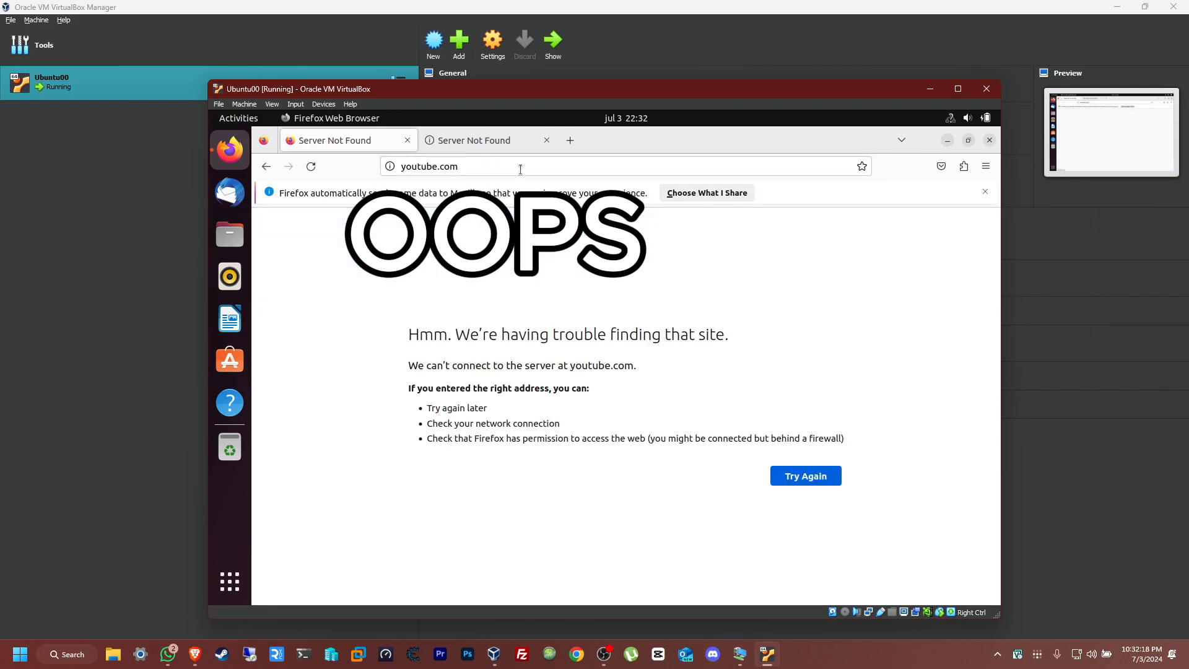
double_click(508, 170)
left_click(514, 195)
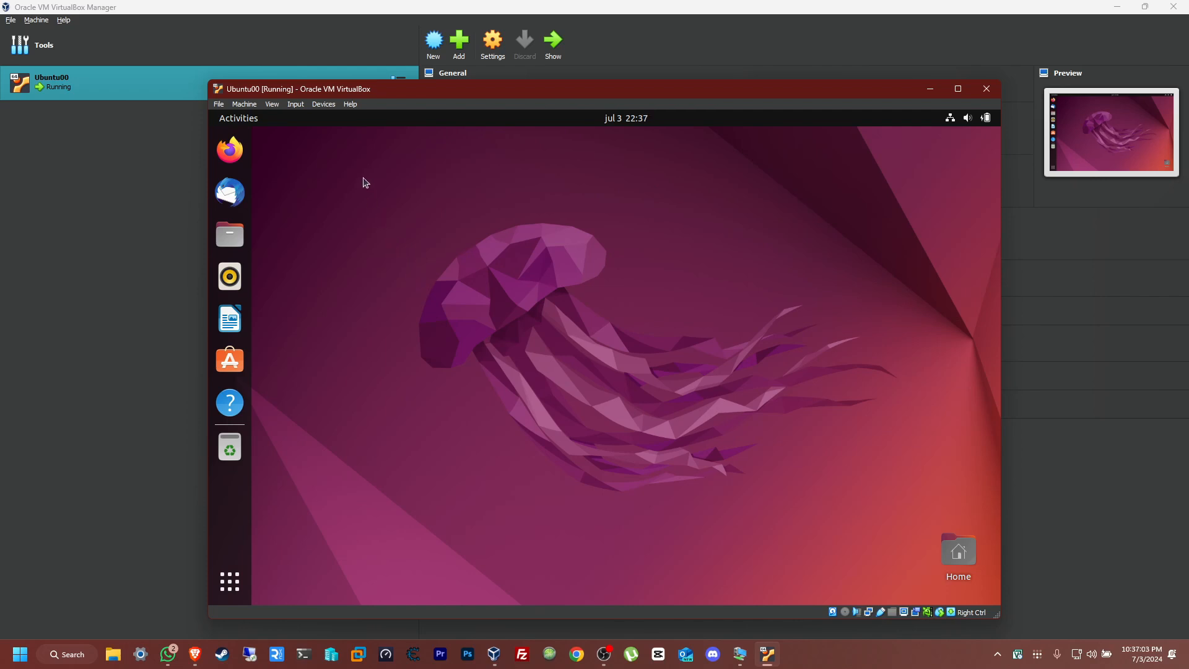
- Open the network settings of the Ubuntu00 machine and attach Adapter 1 to Bridged Adapter
left_click(326, 105)
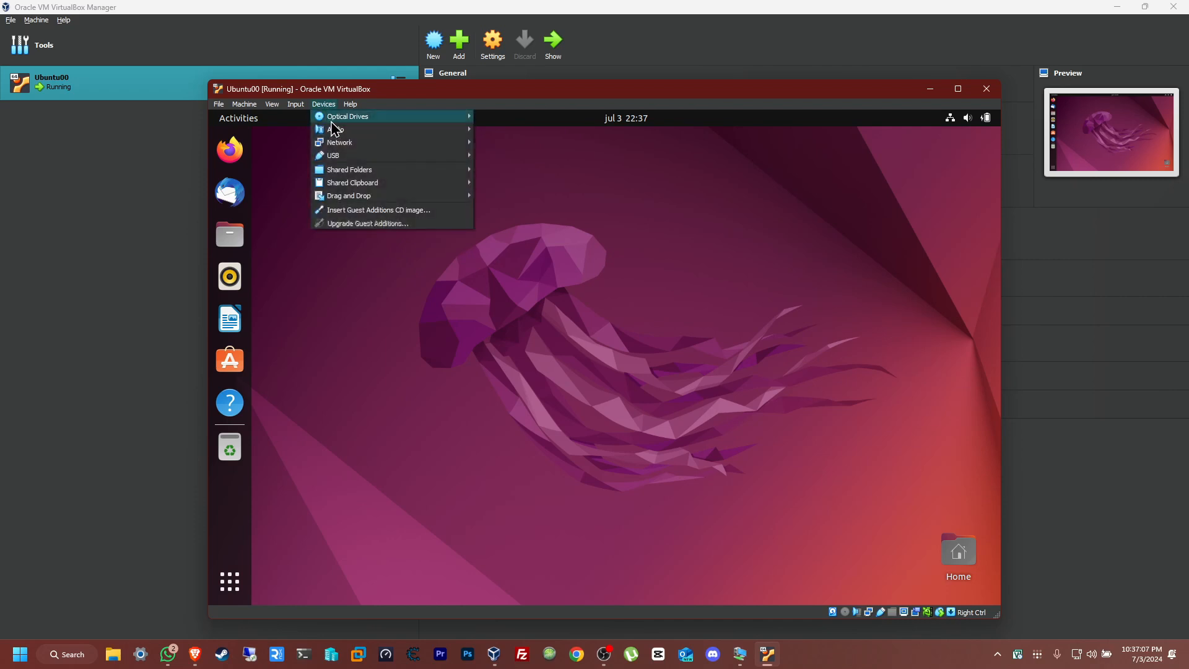
mouse_move(455, 144)
left_click(524, 148)
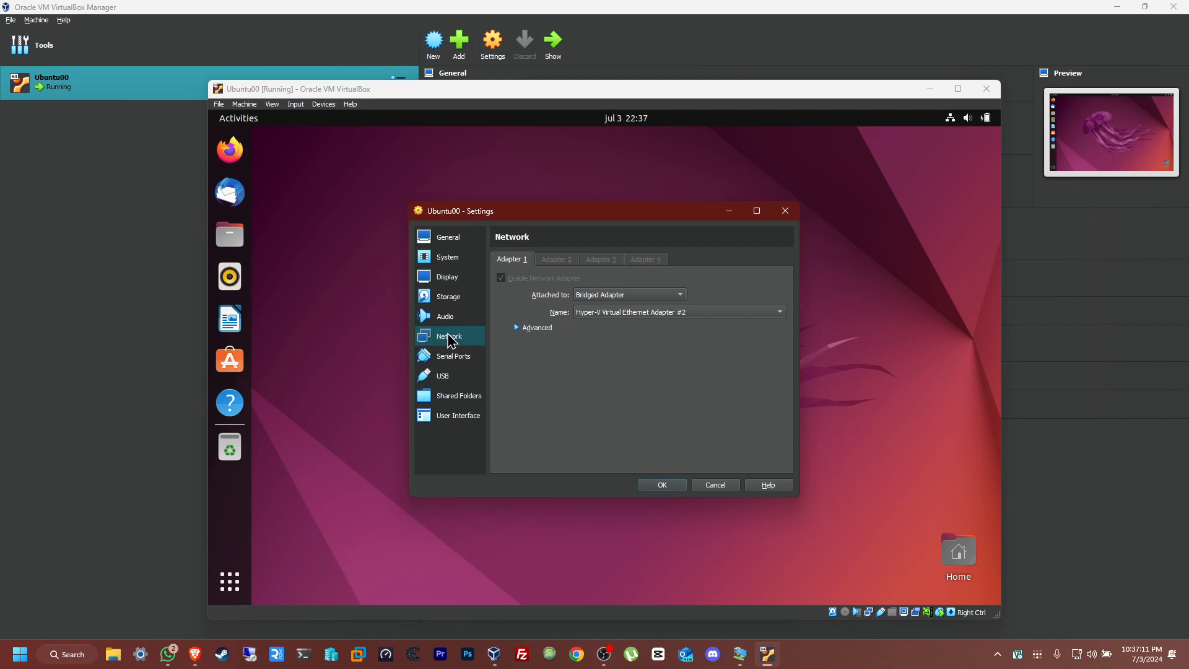
left_click(640, 296)
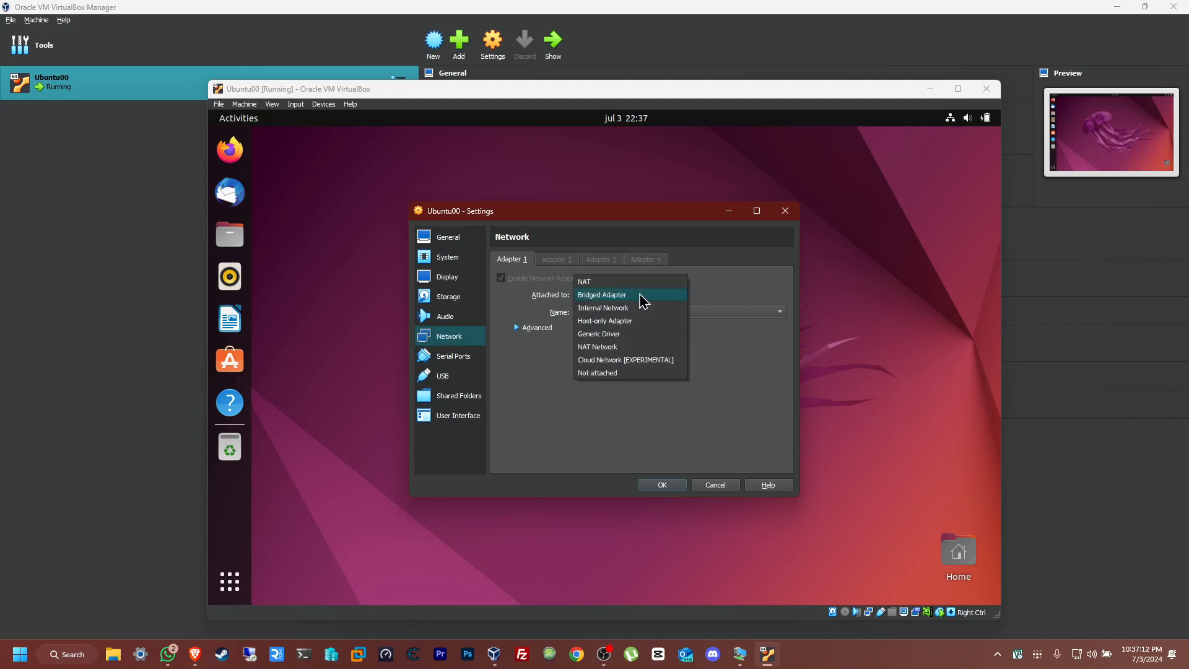
left_click(584, 282)
left_click(644, 297)
left_click(612, 308)
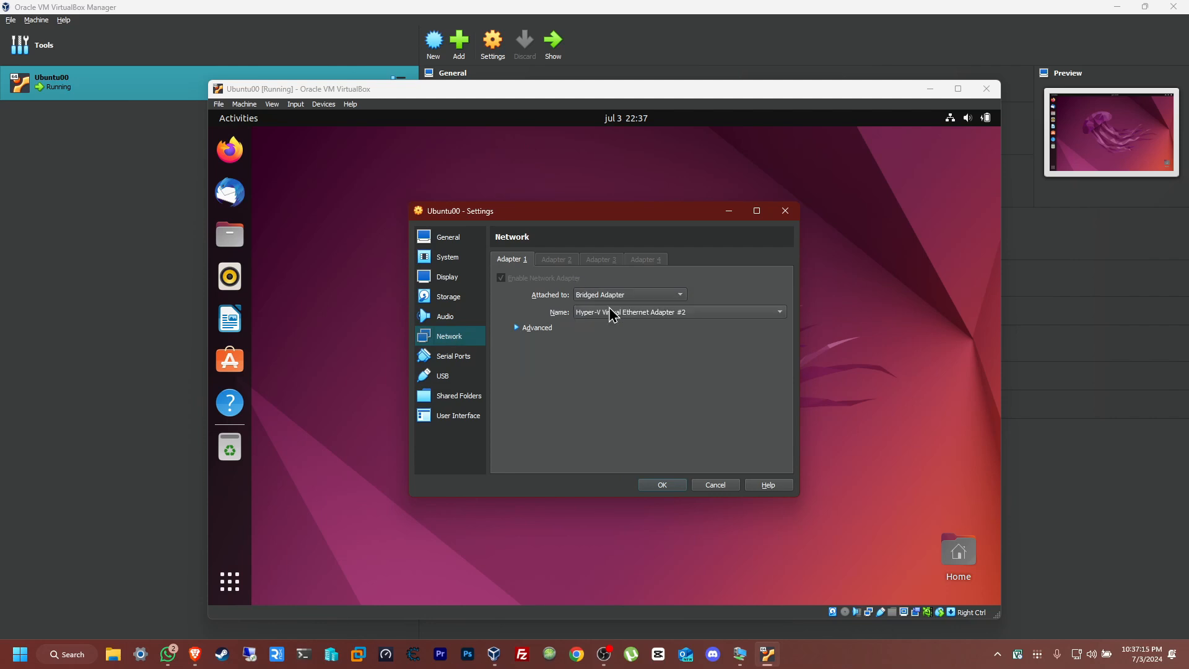
- Choose Hyper-V Virtual Ethernet Adapter #2 as the bridged adapter and apply the machine's network settings
left_click(732, 314)
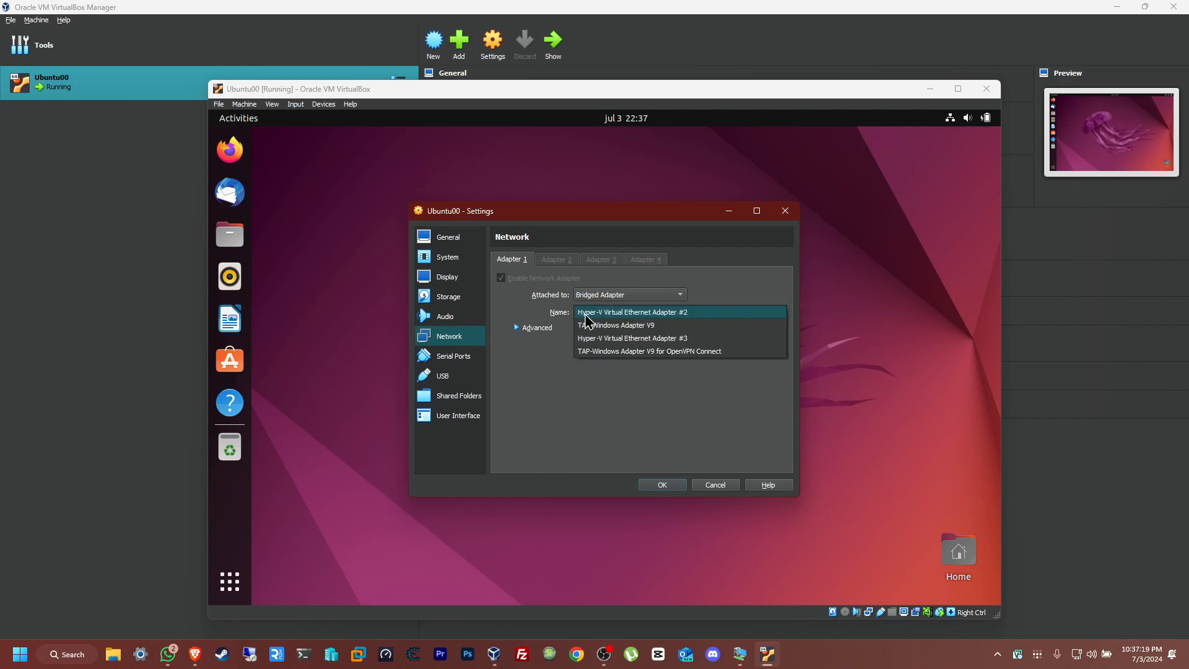
left_click(702, 317)
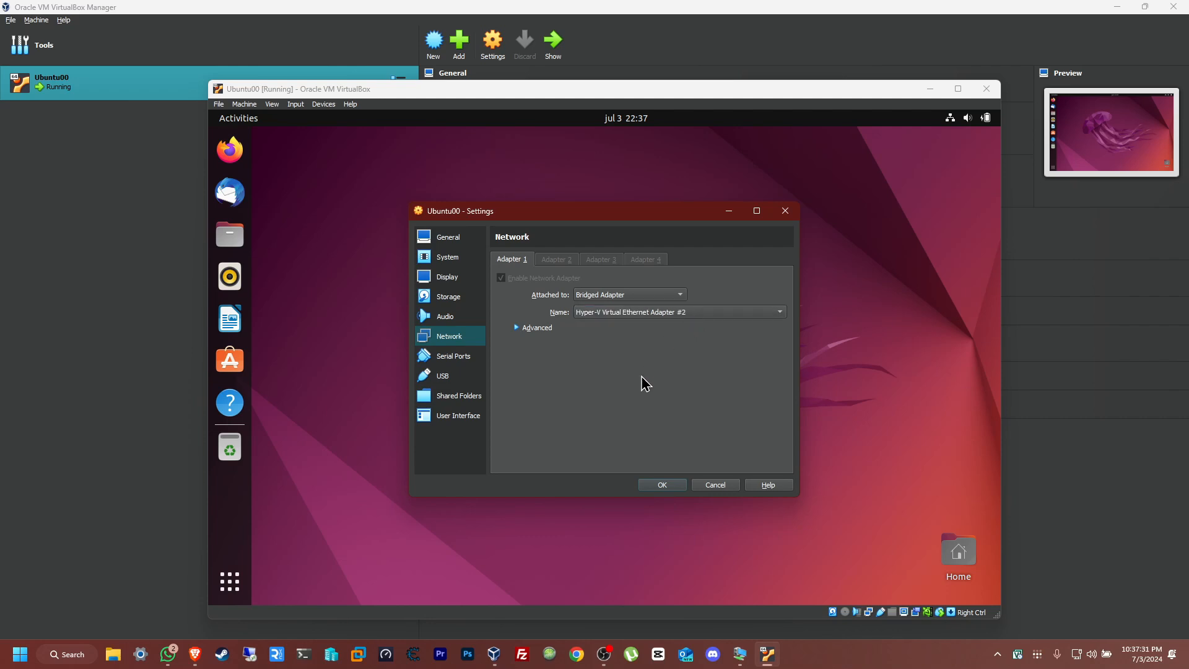
left_click(662, 486)
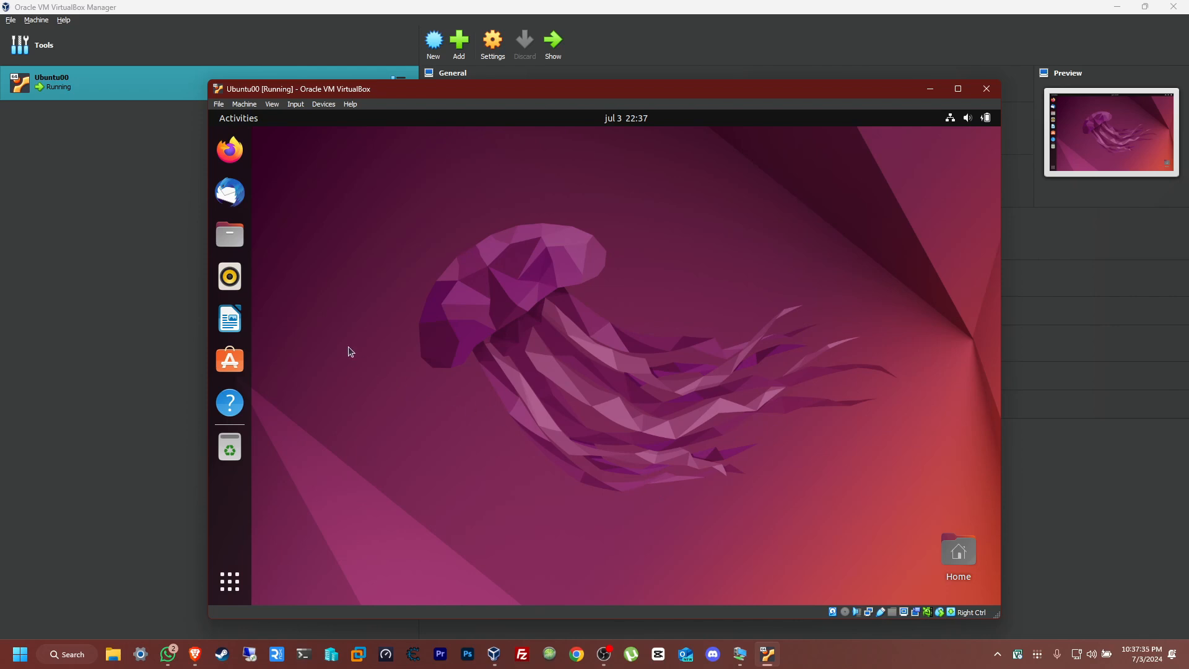
- Examine the wired connection's details in Ubuntu's network settings, checking its IPv4 address, and close the settings
left_click(952, 121)
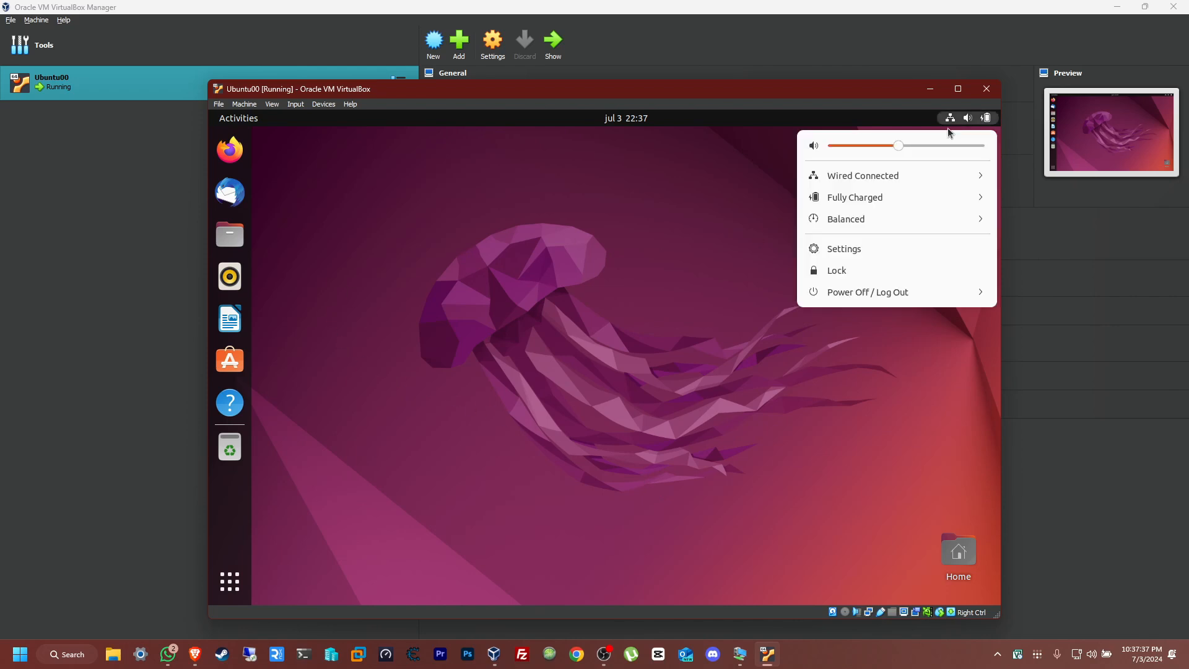
left_click(891, 176)
left_click(869, 228)
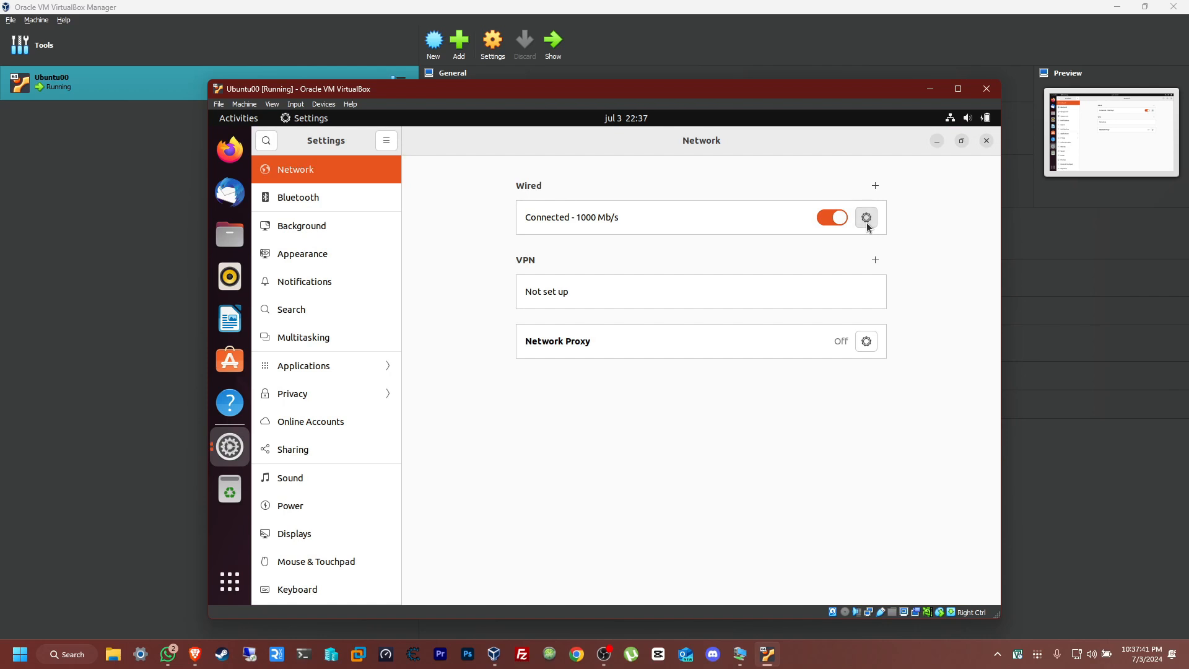
left_click(866, 222)
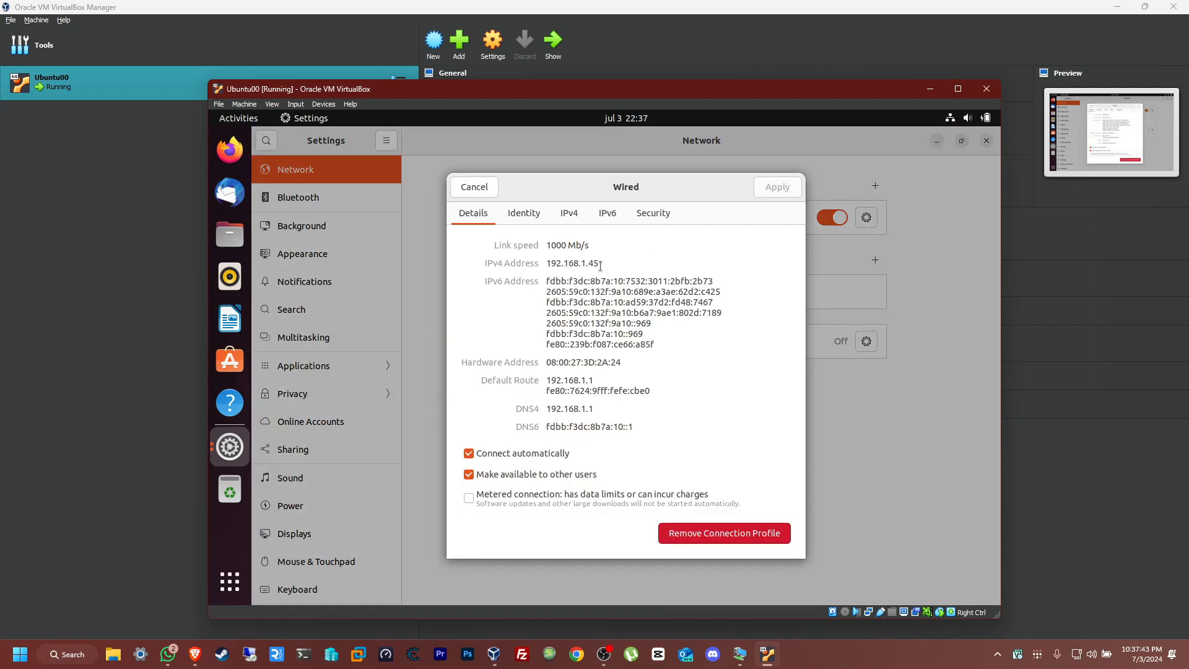
left_click_drag(600, 262, 548, 266)
left_click(474, 188)
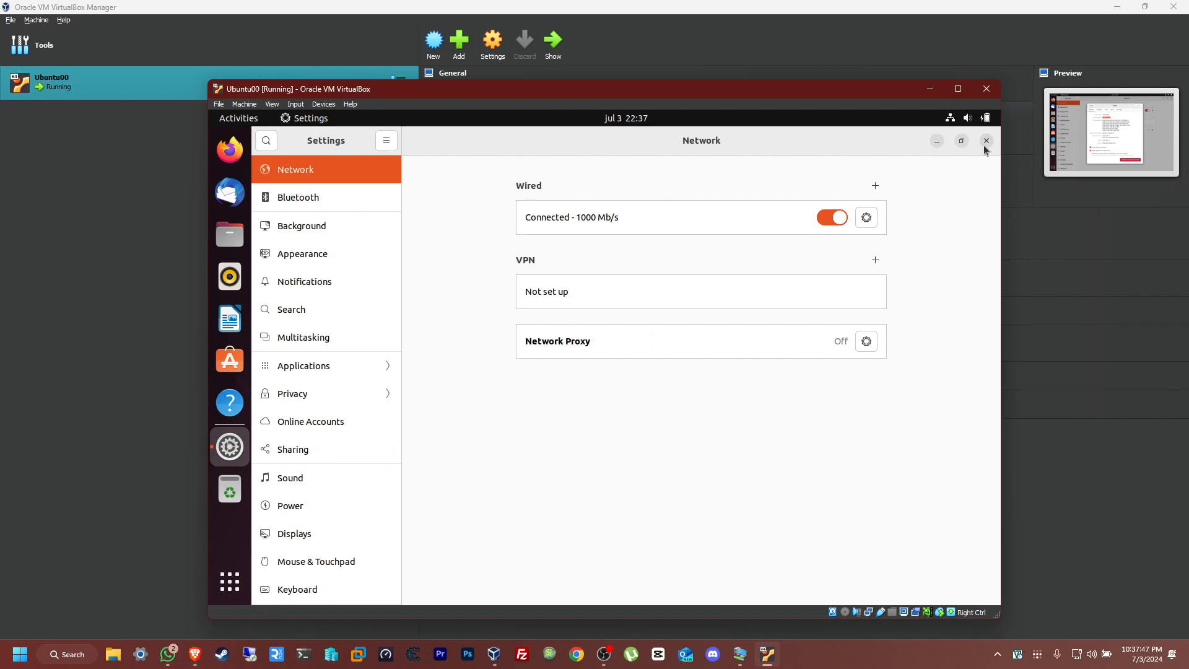
left_click(985, 144)
- Open Reddit in Firefox to test the internet connection, look through the page, and close the browser
left_click(230, 151)
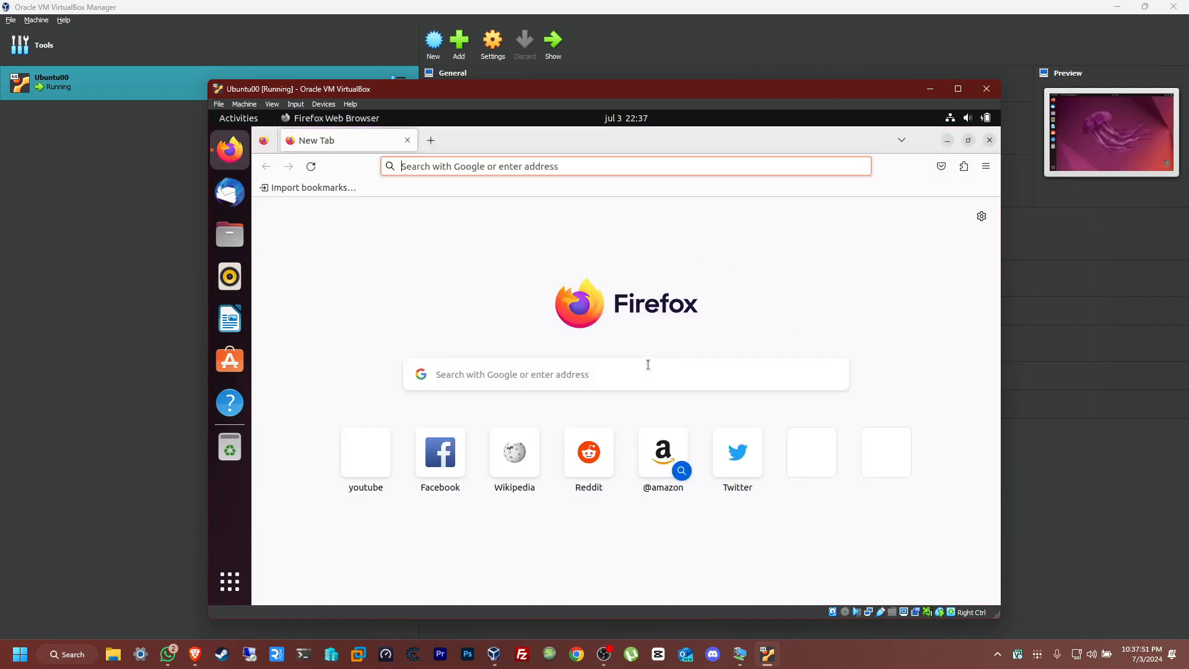
left_click(589, 466)
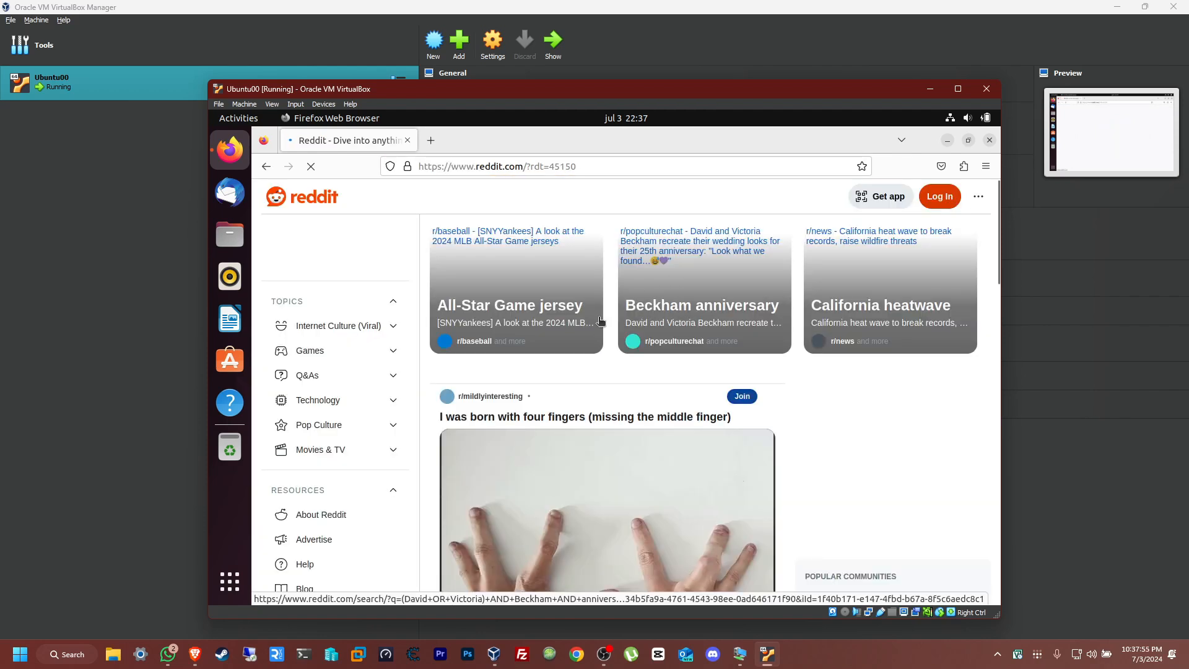
scroll(805, 446, "down", 7)
scroll(842, 446, "up", 3)
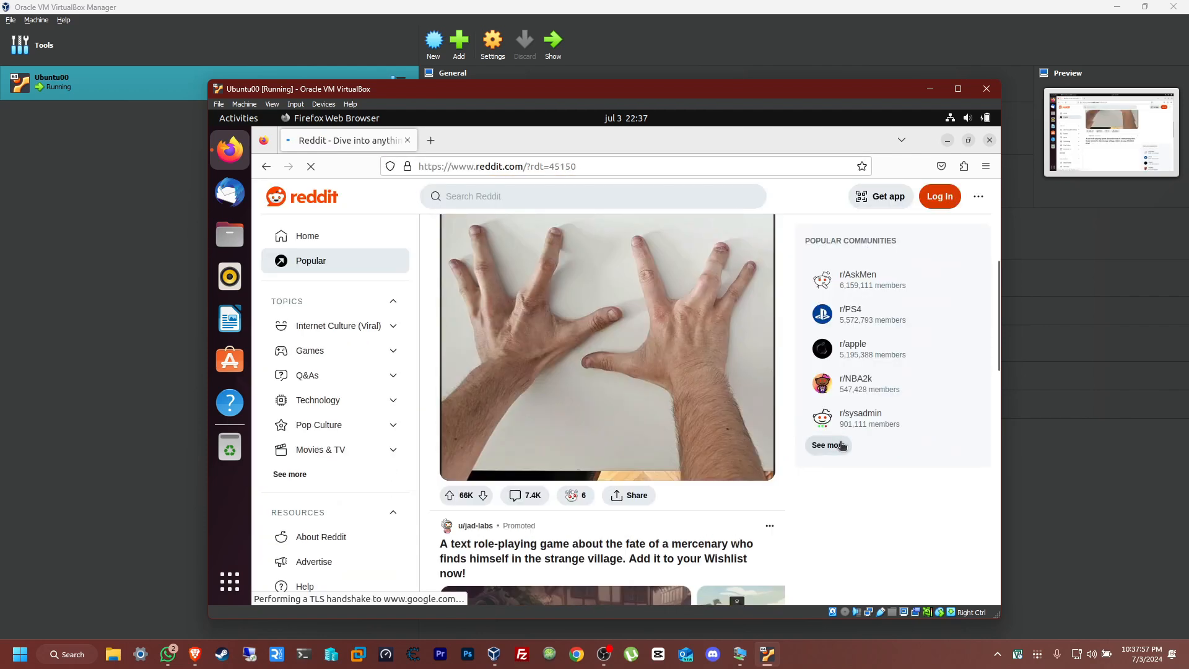
left_click(989, 140)
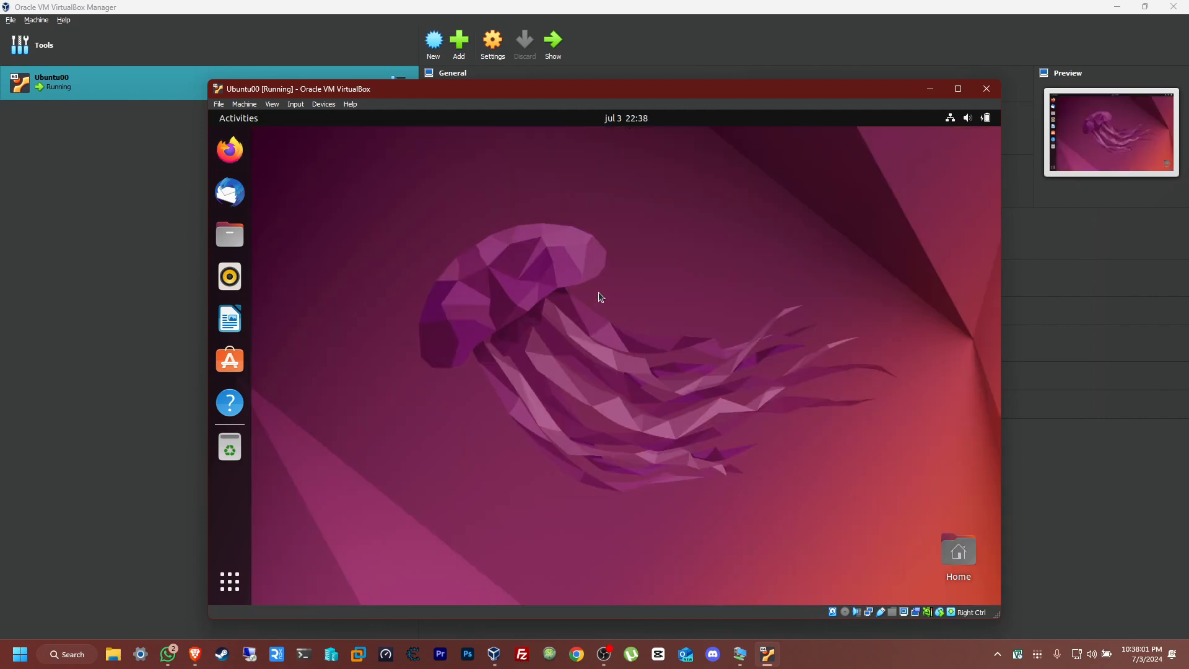